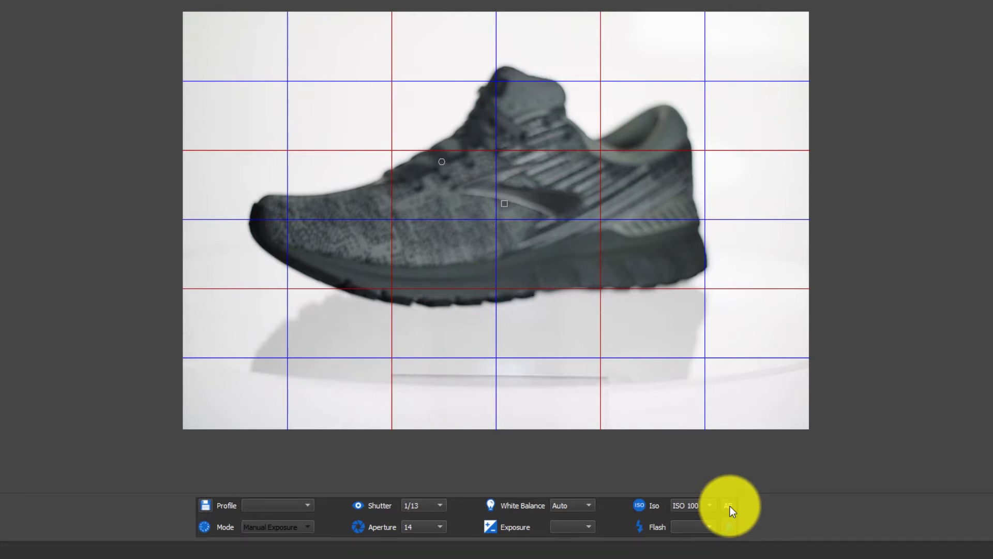
Step: Toggle between manual and autofocus, leaving autofocus on to lock sharp focus on the shoe
click(731, 506)
click(732, 512)
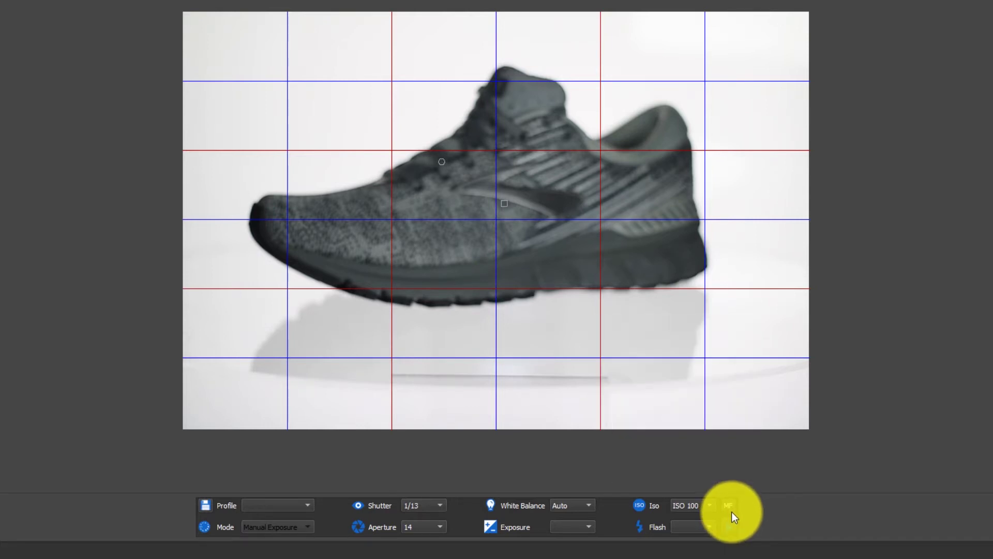
click(730, 507)
click(727, 506)
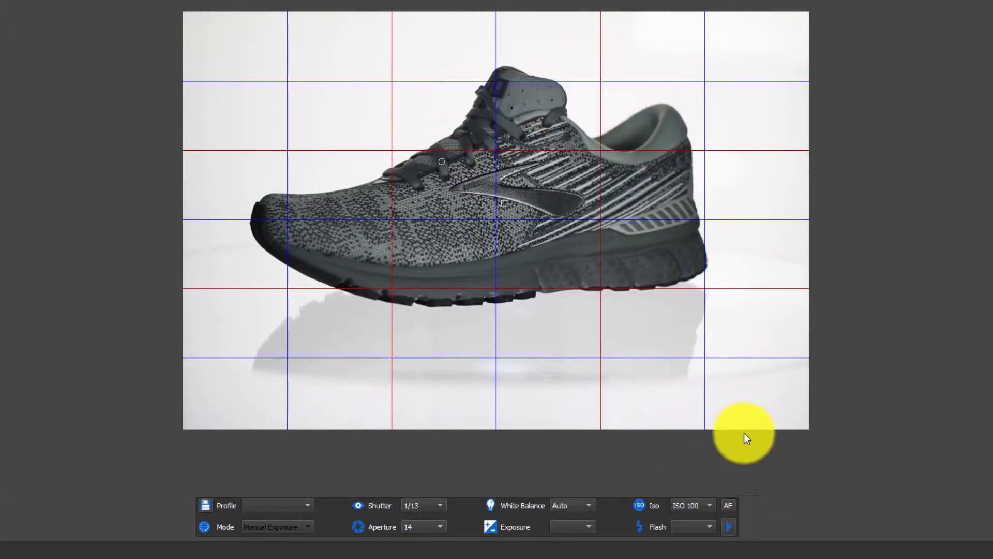
Step: Fine-tune manual focus on a zoomed-in view of the BROOKS logo, then zoom back out
click(727, 504)
click(646, 391)
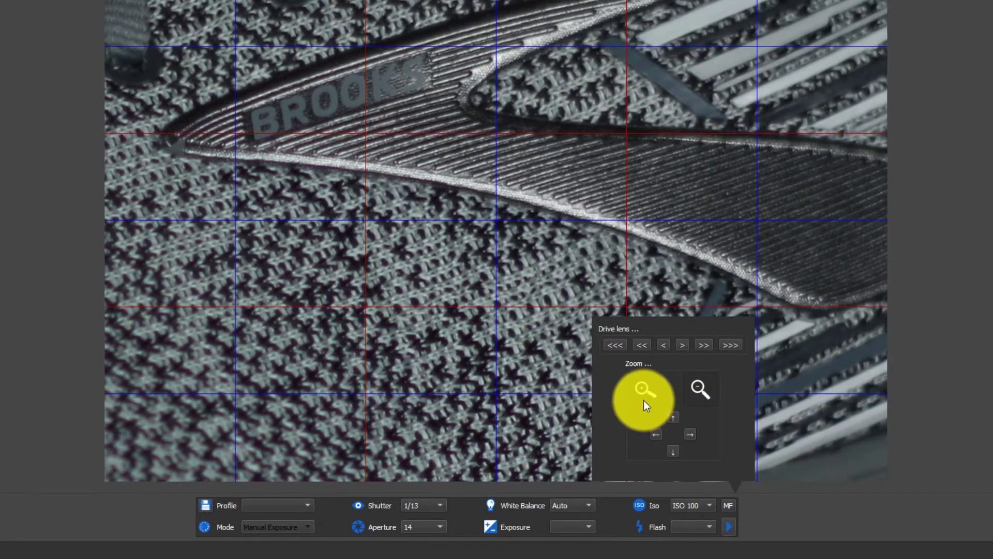
click(664, 344)
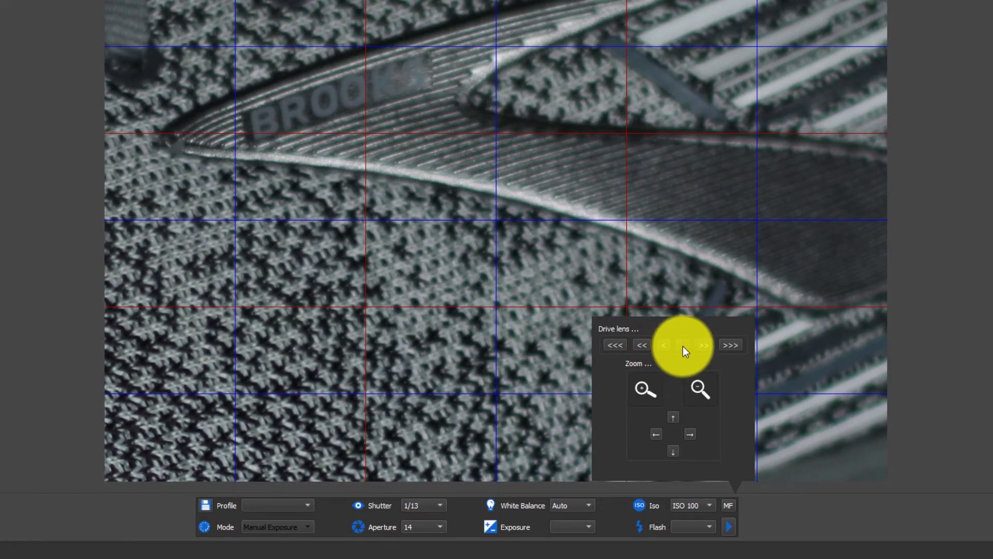
click(682, 347)
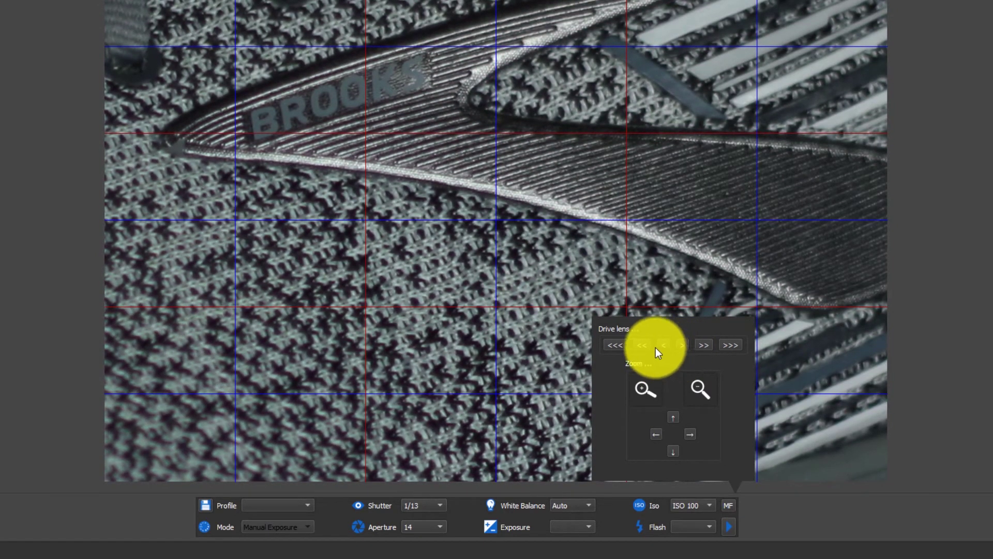
click(692, 389)
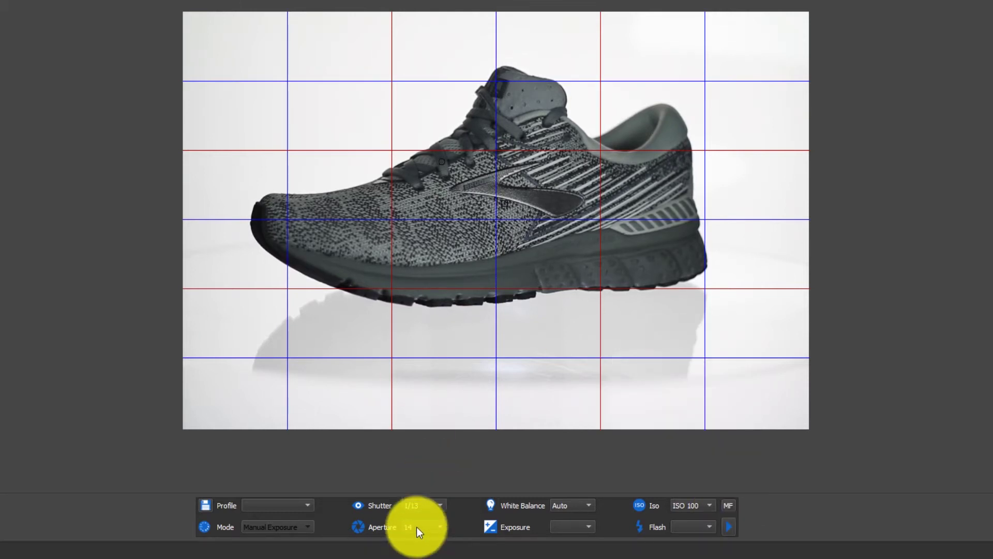
Step: Set the shutter speed to 1/6 (1/3) after first trying 1/5
click(431, 505)
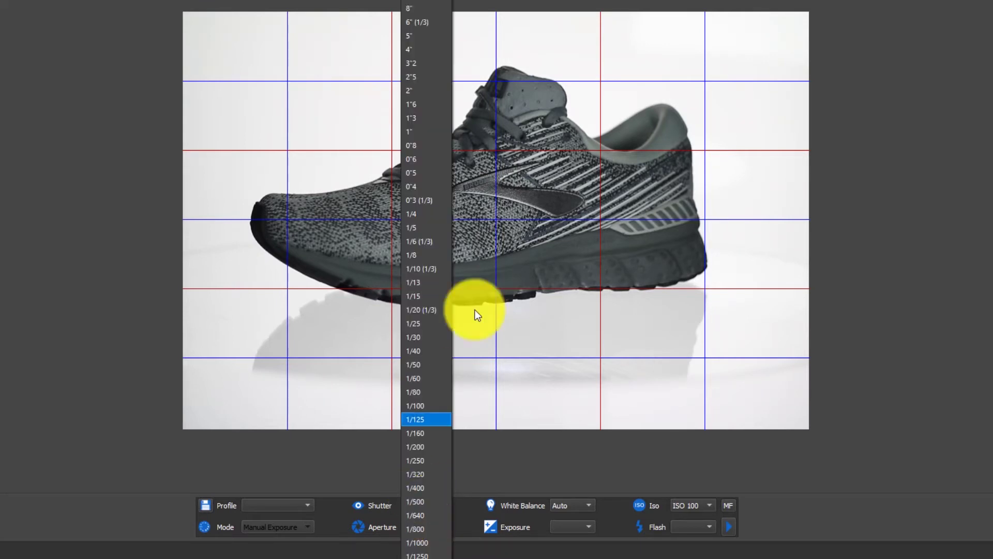
click(438, 229)
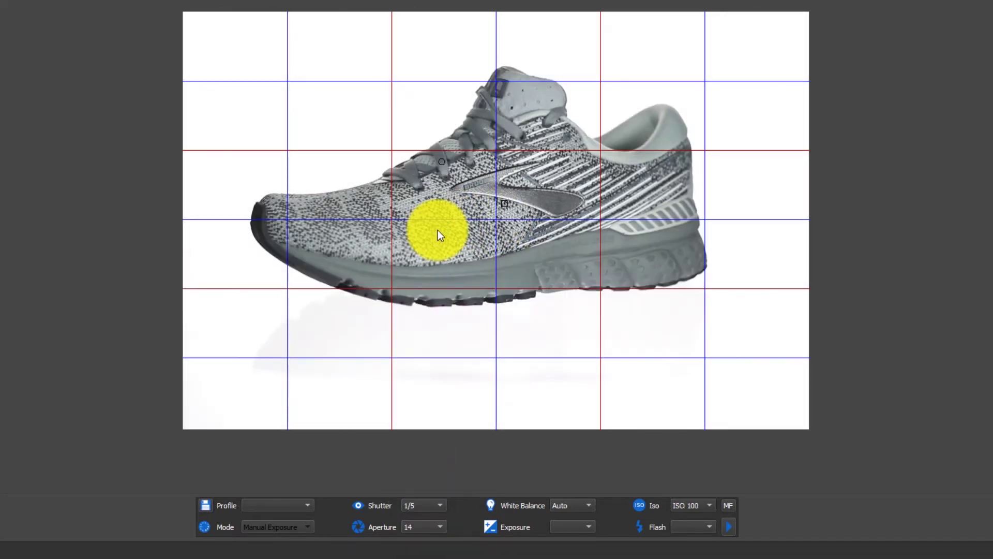
click(426, 506)
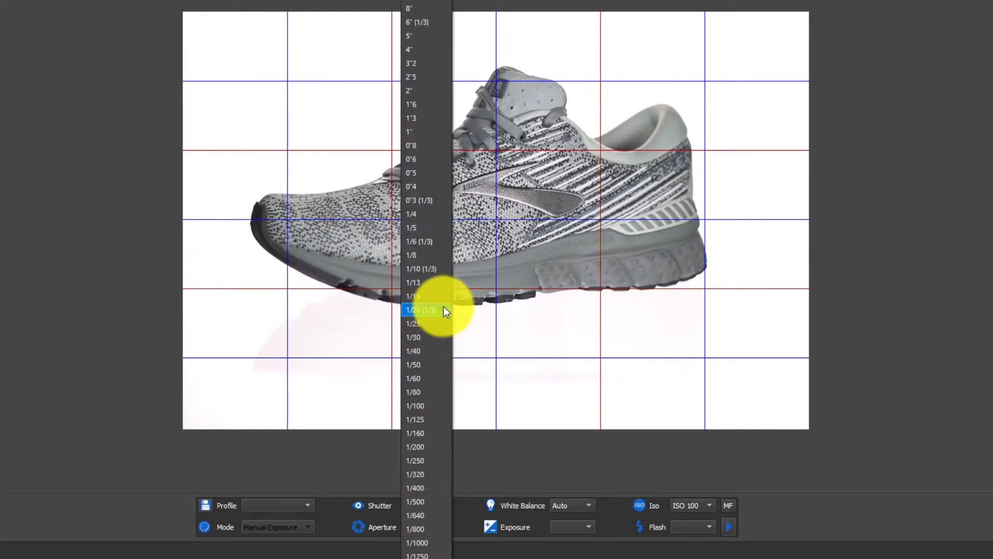
click(442, 246)
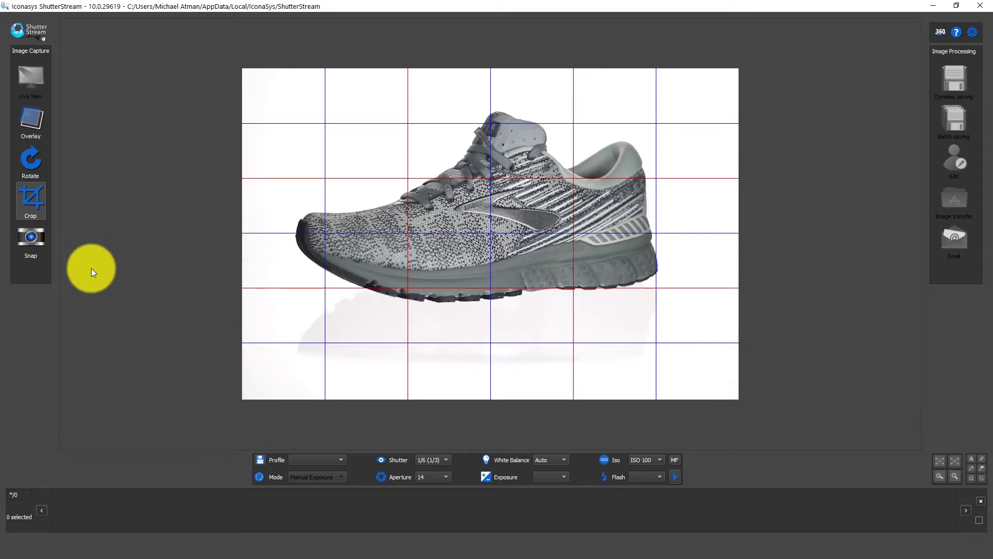
Step: Draw a crop box around the shoe and capture angled, sole and side-view shots
click(42, 200)
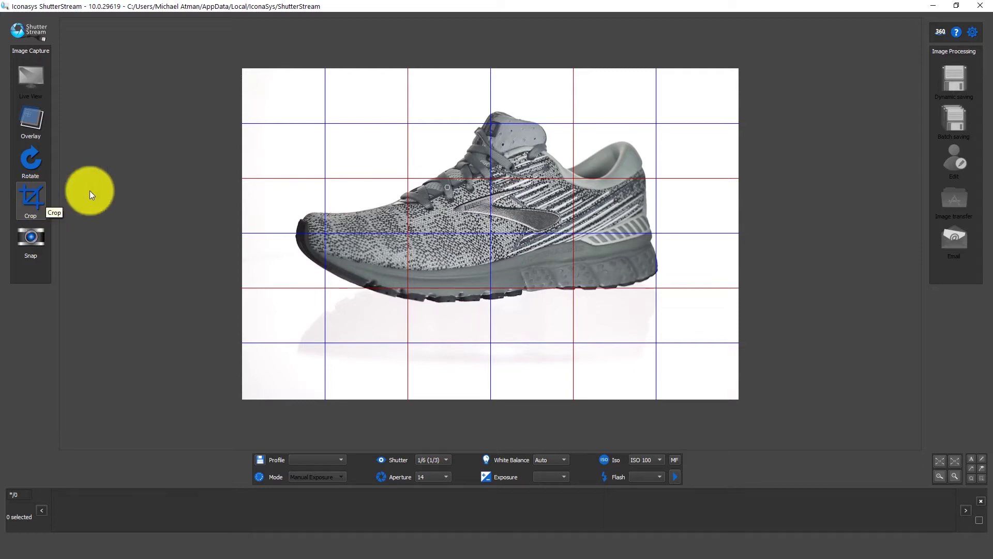
drag(286, 80, 649, 319)
click(37, 247)
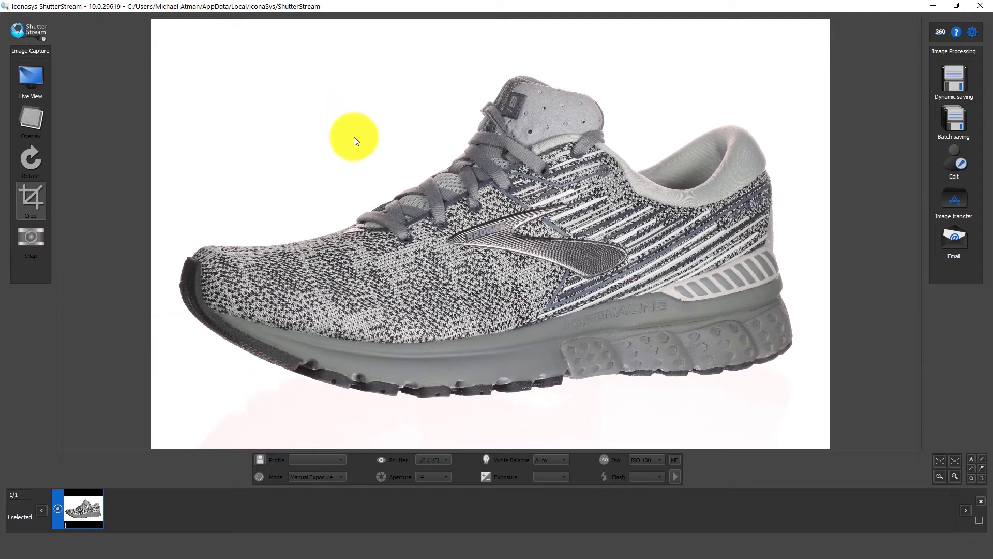
click(30, 80)
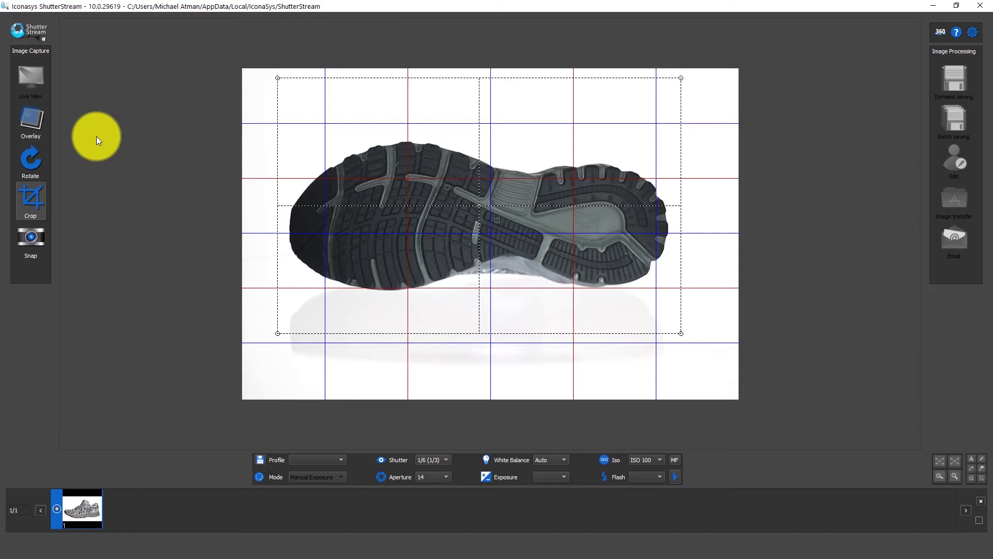
click(41, 244)
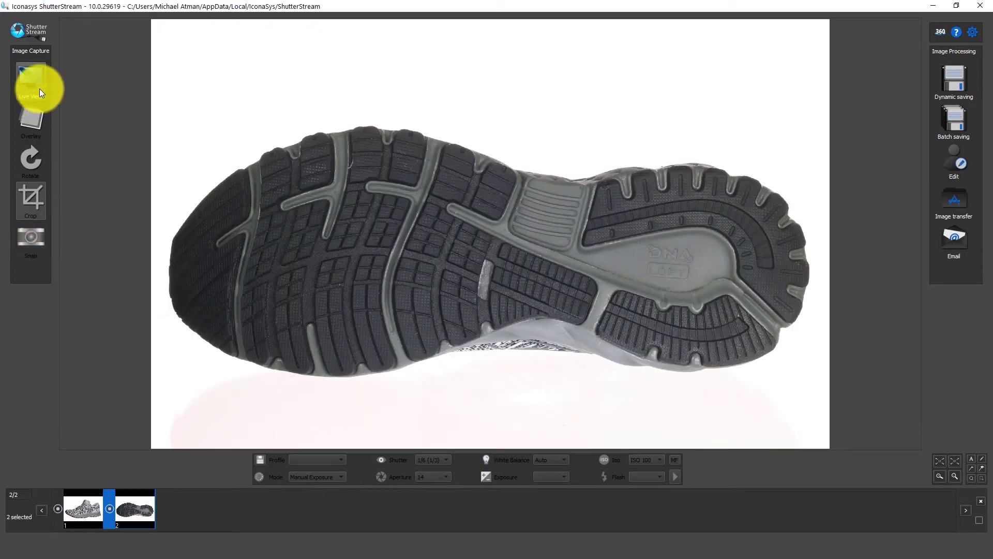
click(40, 89)
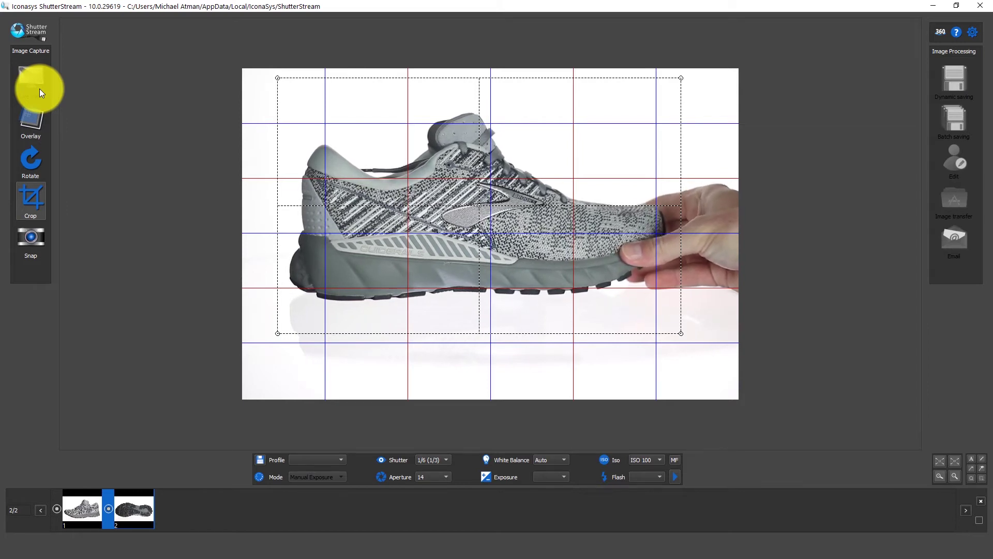
click(35, 240)
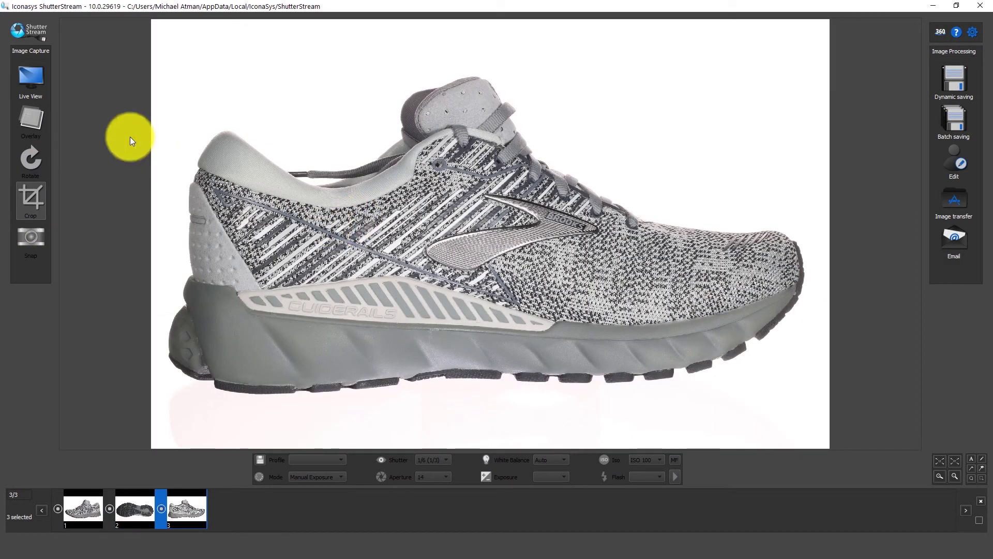
Step: Back in live view, capture a shot of the empty white background
click(31, 77)
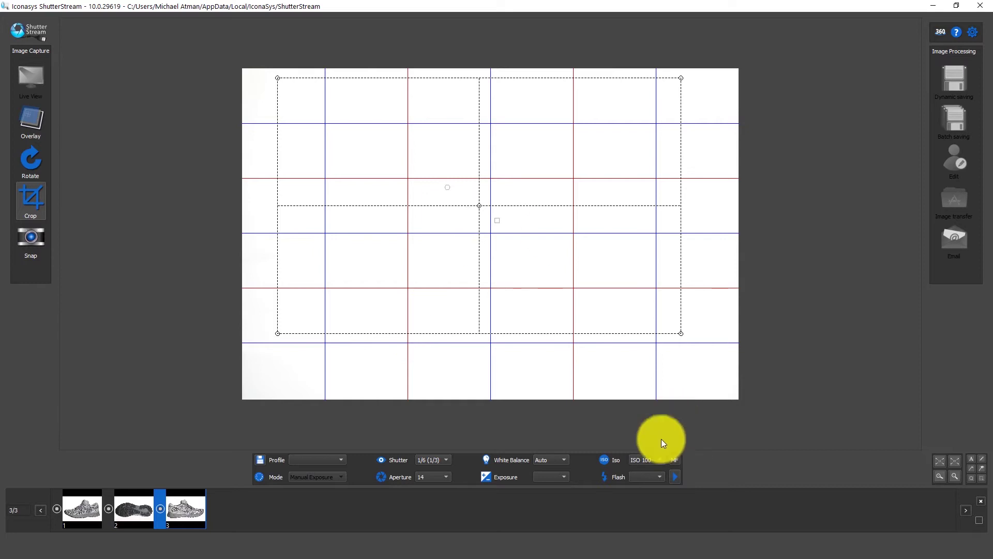
click(676, 465)
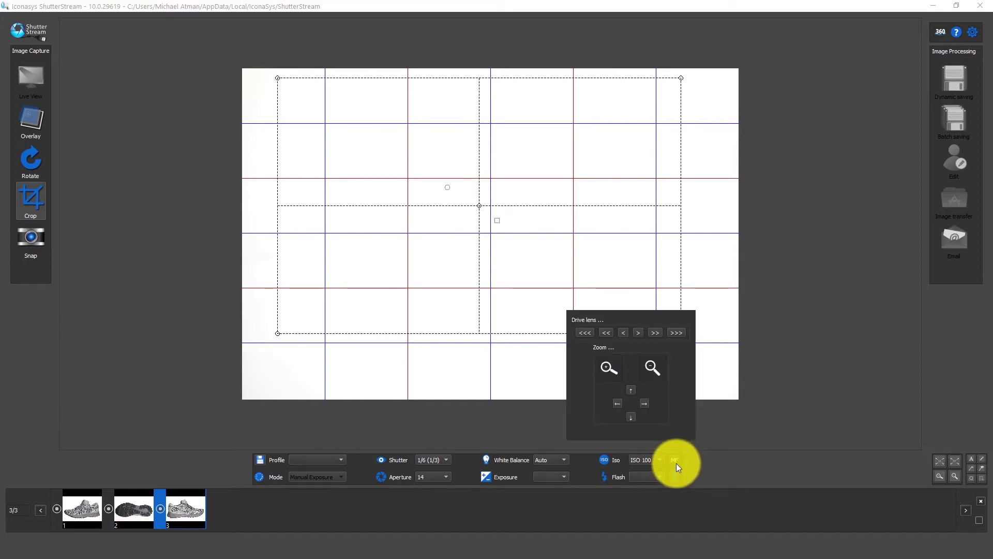
click(670, 468)
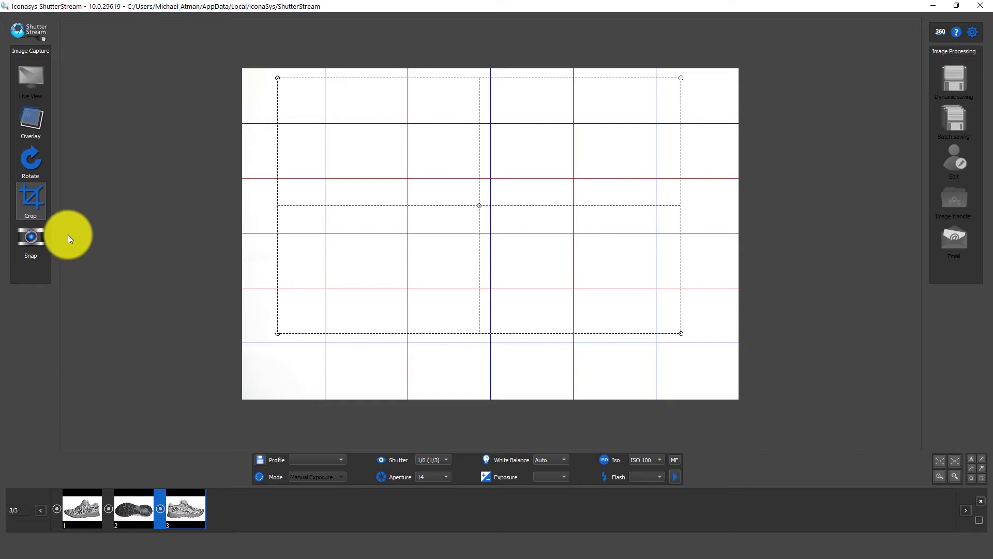
click(675, 460)
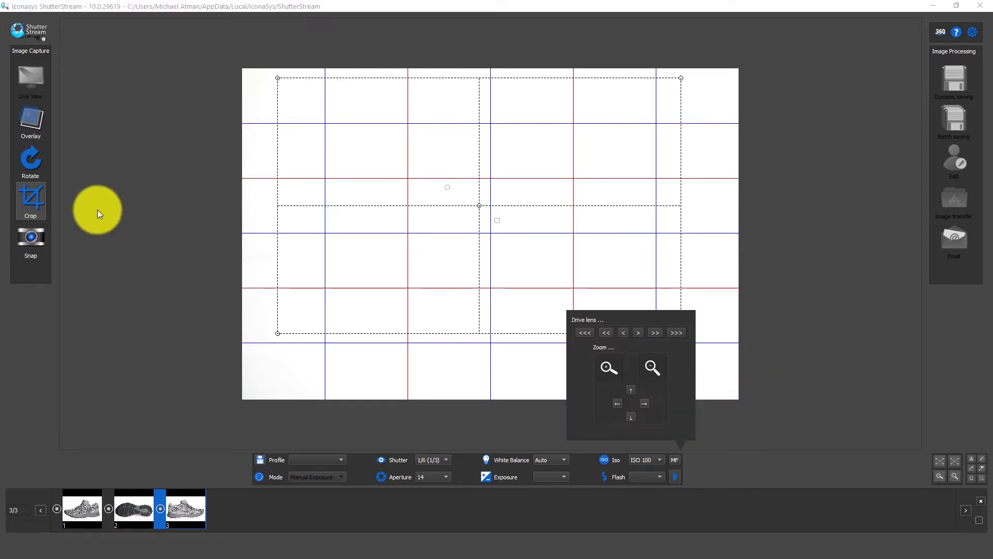
click(39, 239)
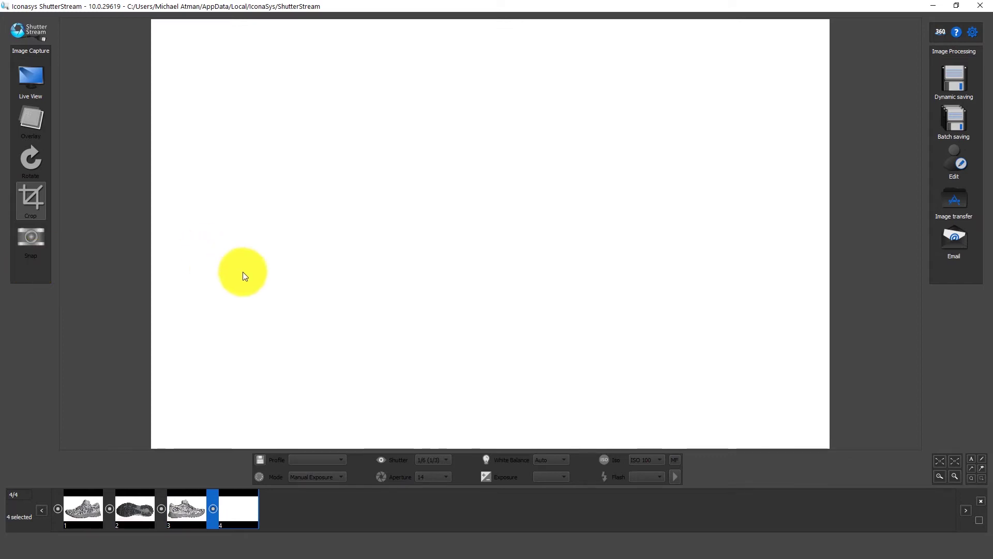
Step: Review the four captures in the filmstrip, ending on the side view
click(87, 510)
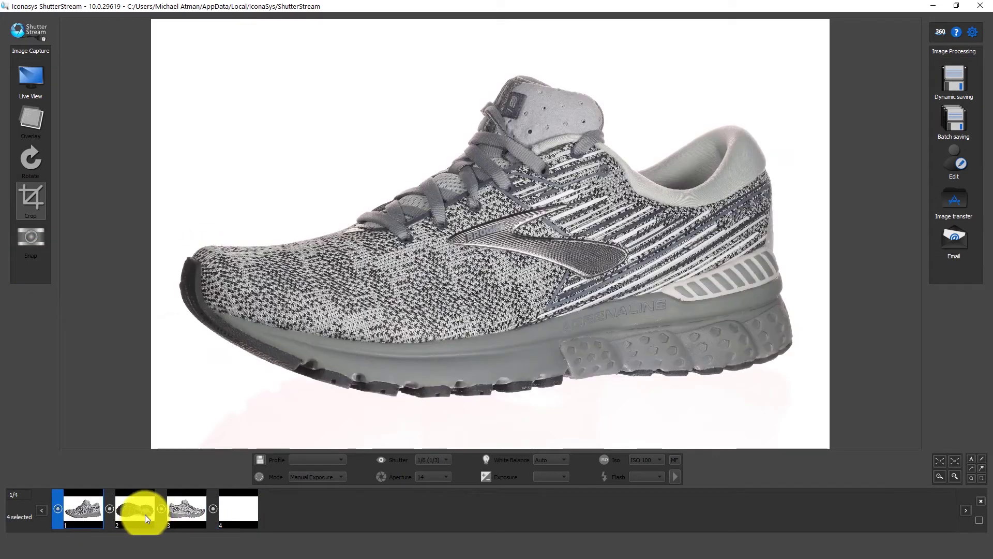
click(140, 513)
click(177, 508)
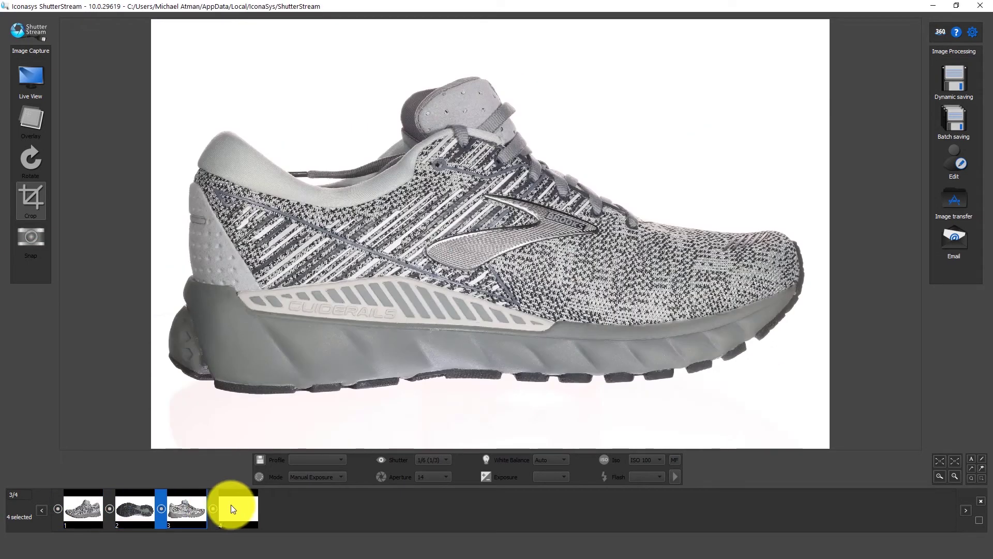
click(230, 508)
click(183, 522)
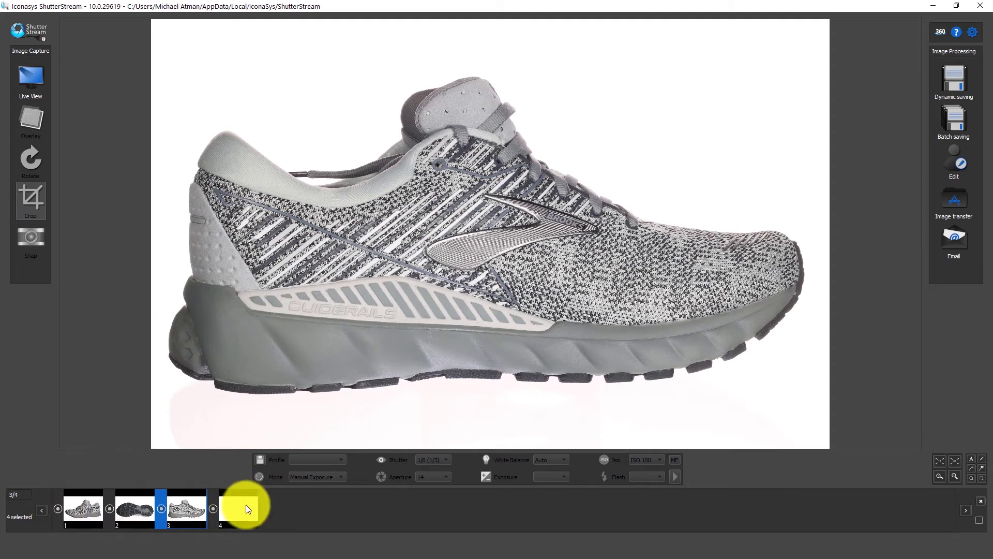
Step: Import the blank capture into the backgrounds gallery as the removal reference
click(945, 158)
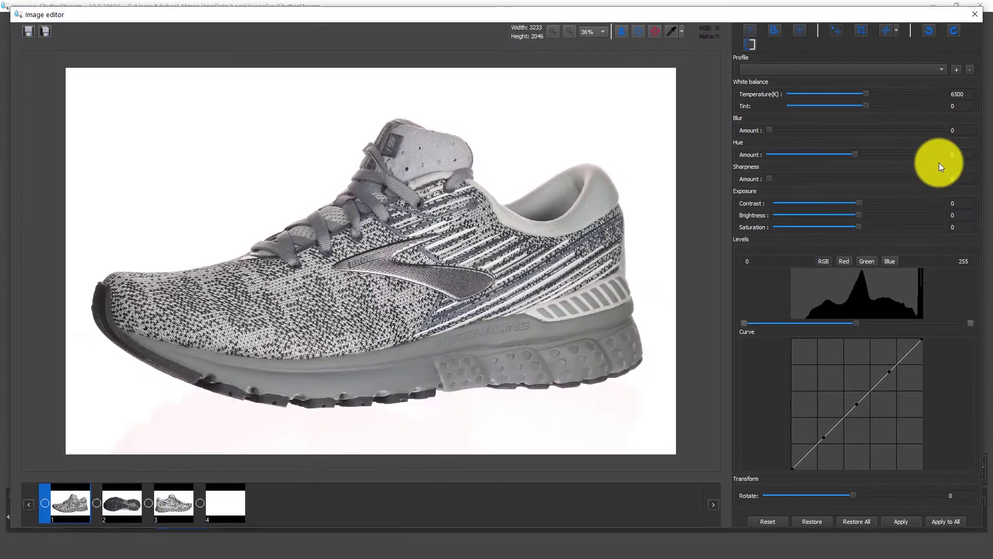
click(240, 502)
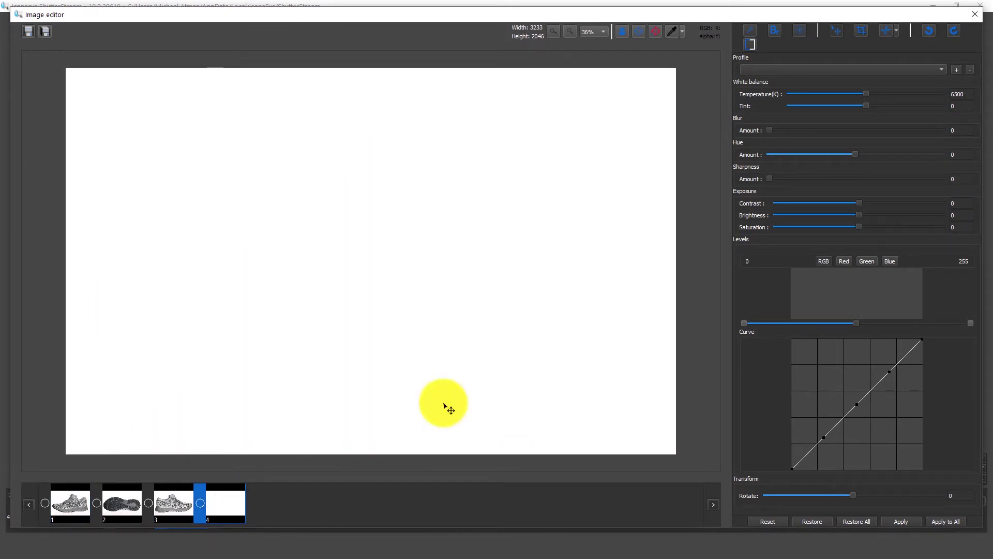
click(780, 34)
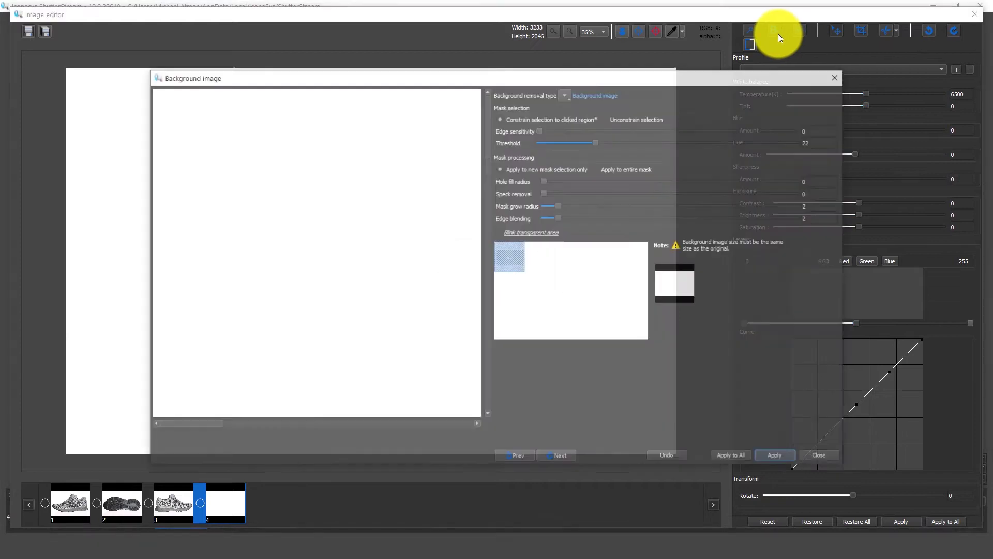
click(567, 96)
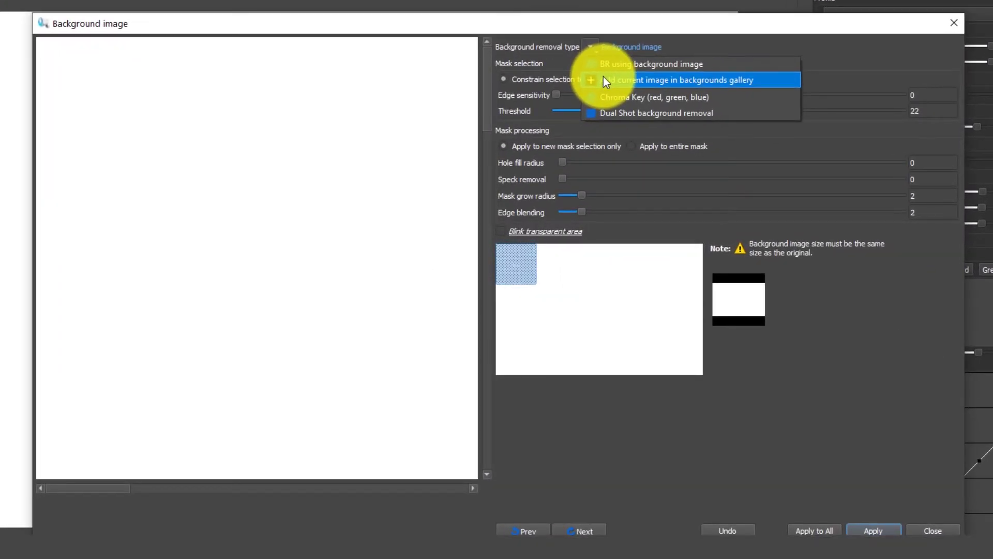
click(603, 80)
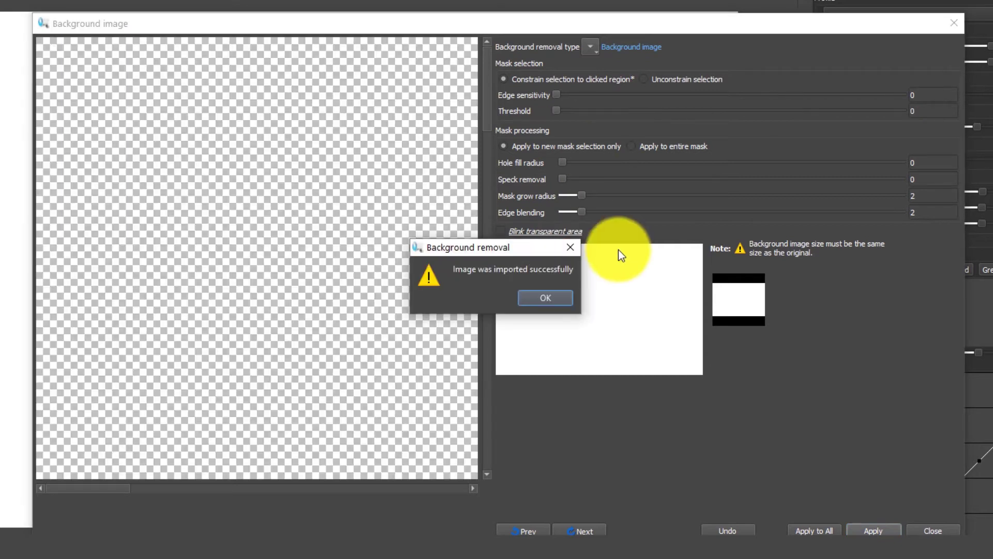
click(556, 297)
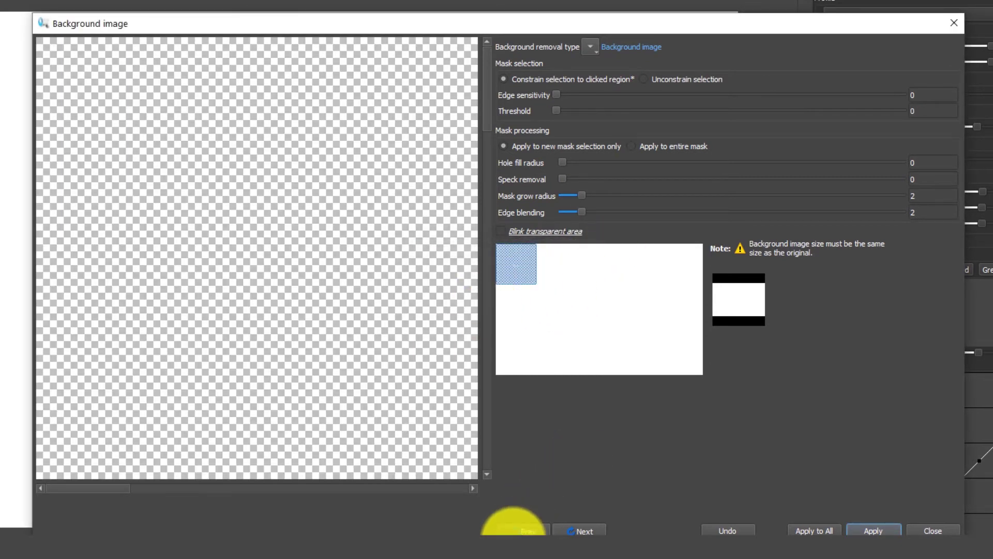
Step: Step back to the side-view shoe photo and zoom the close-up onto its knit upper
click(524, 531)
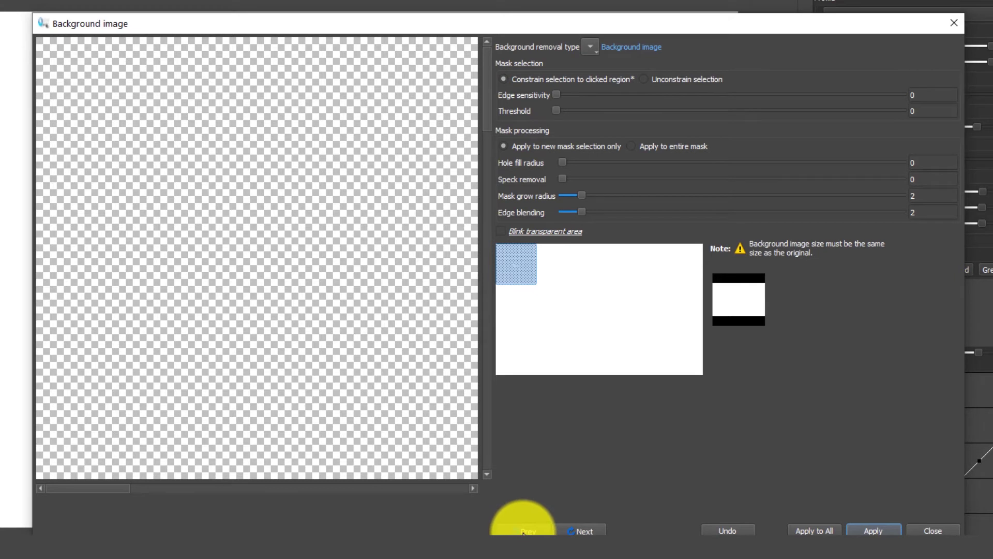
click(524, 532)
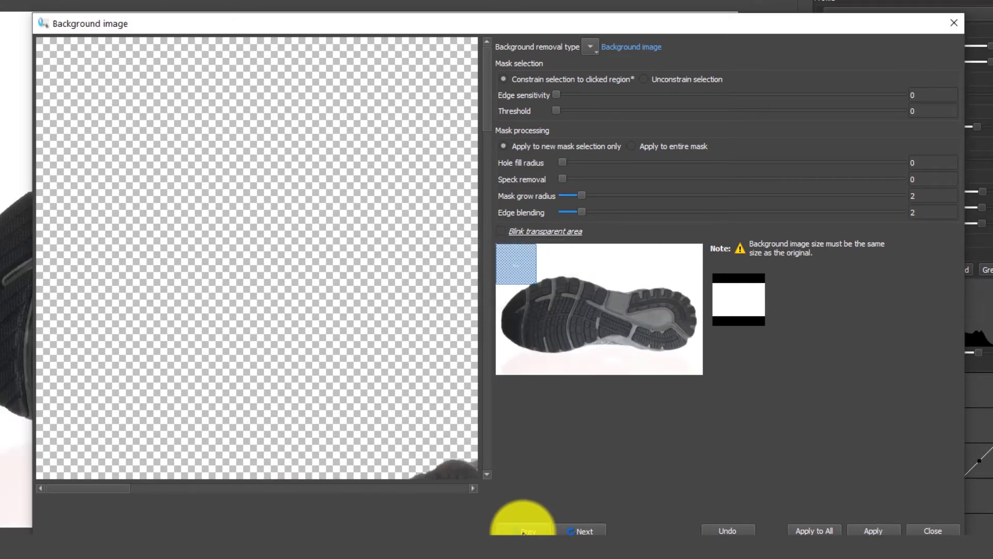
click(524, 531)
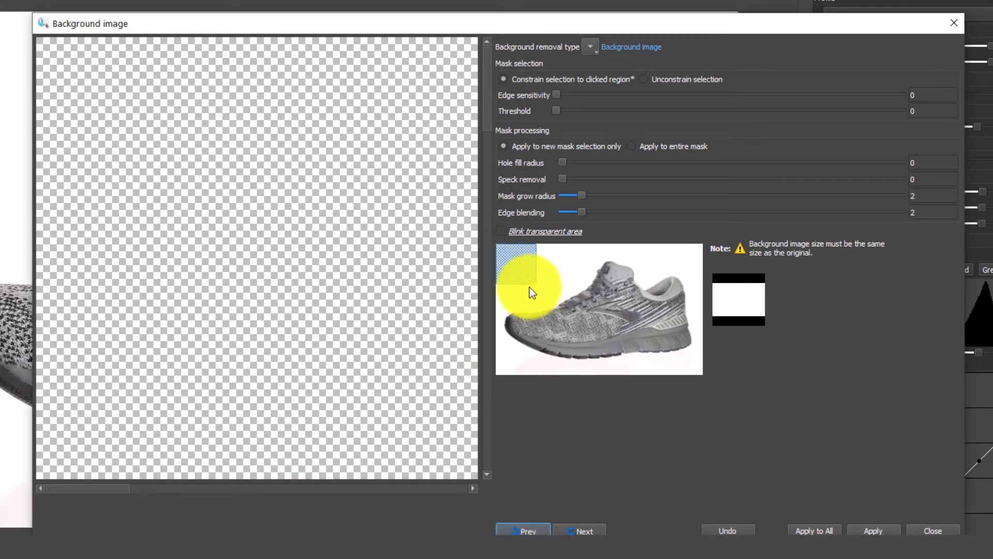
drag(530, 279, 523, 331)
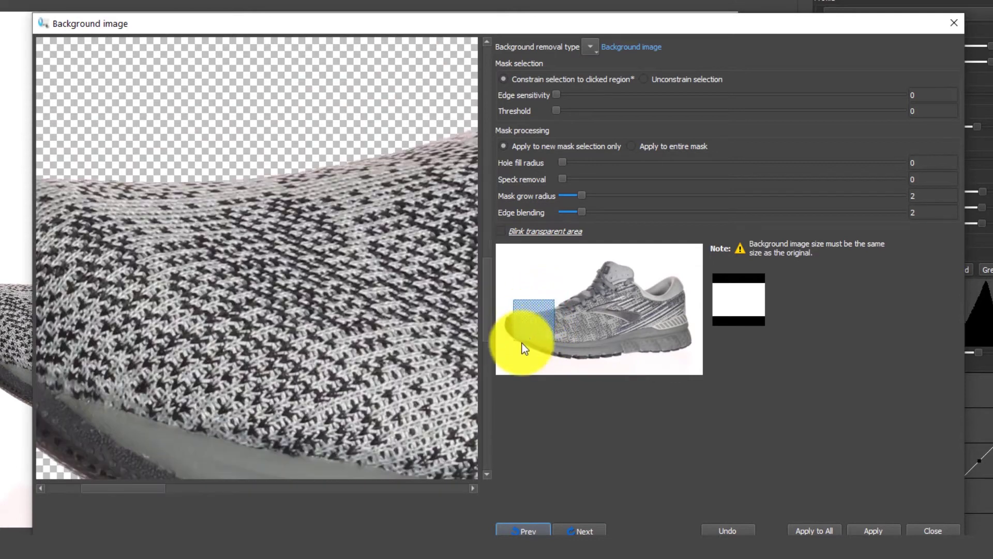
Step: Enable 'Blink transparent area', inspect the shoe edges, and keep selection constrained to the clicked region
click(499, 231)
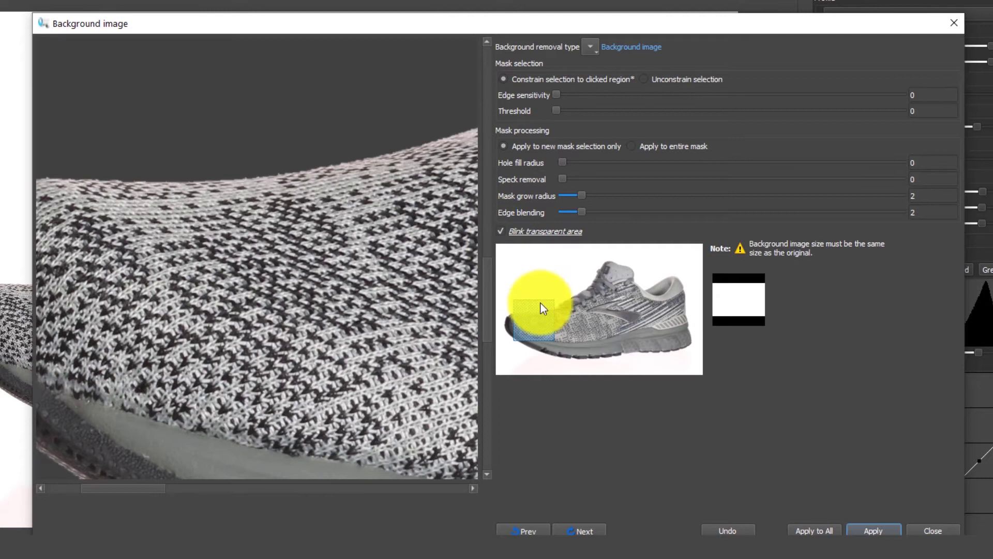
drag(540, 325, 527, 384)
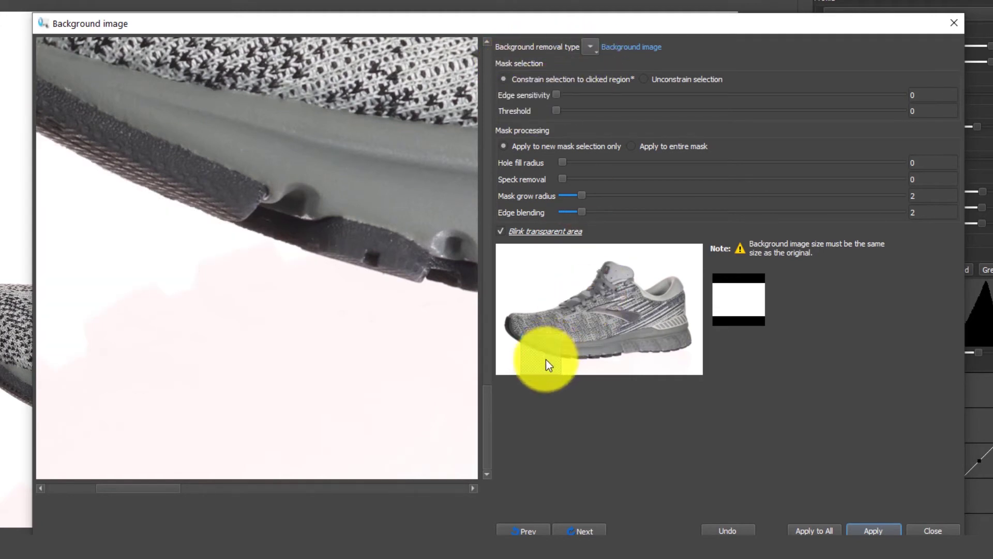
drag(545, 360, 535, 325)
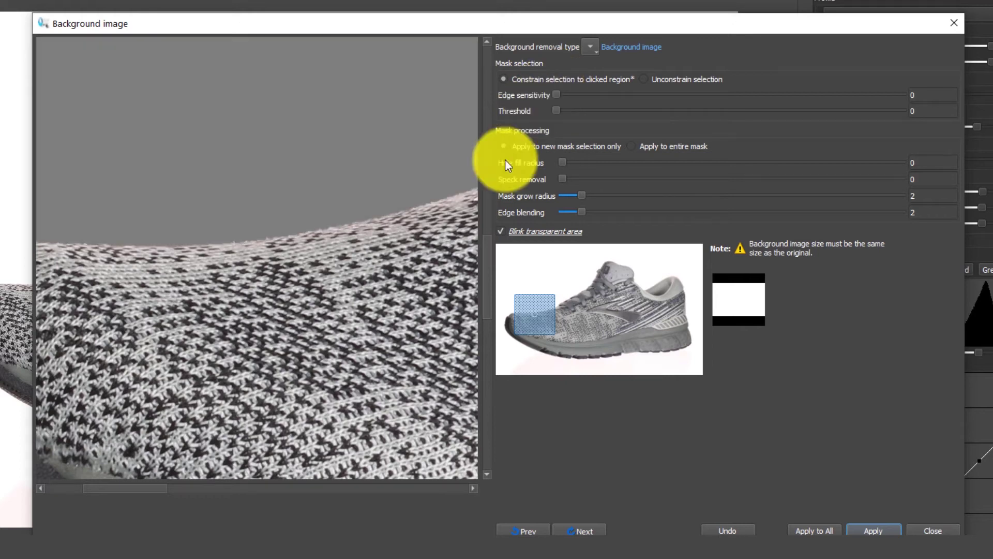
mouse_move(534, 319)
mouse_down()
mouse_move(523, 299)
mouse_move(539, 313)
mouse_up()
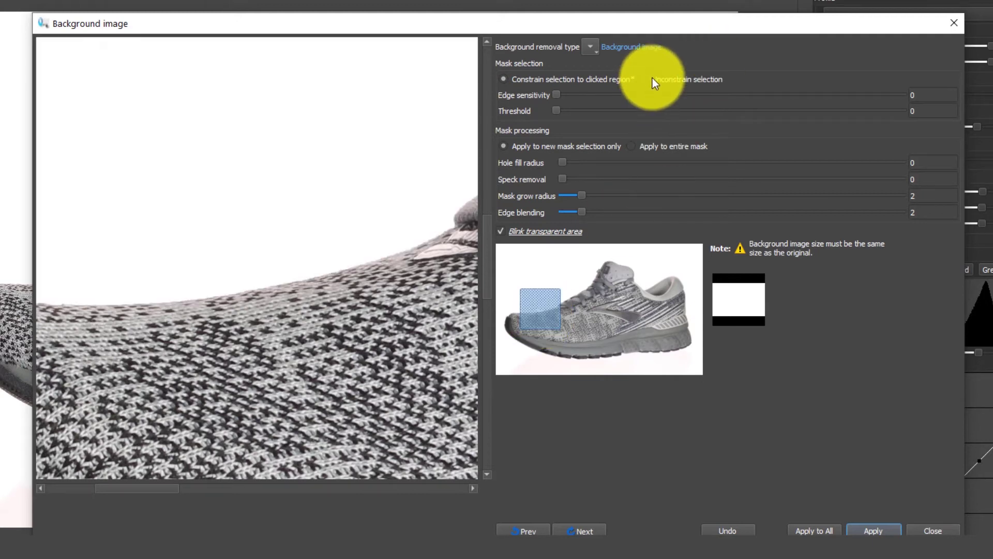
click(643, 79)
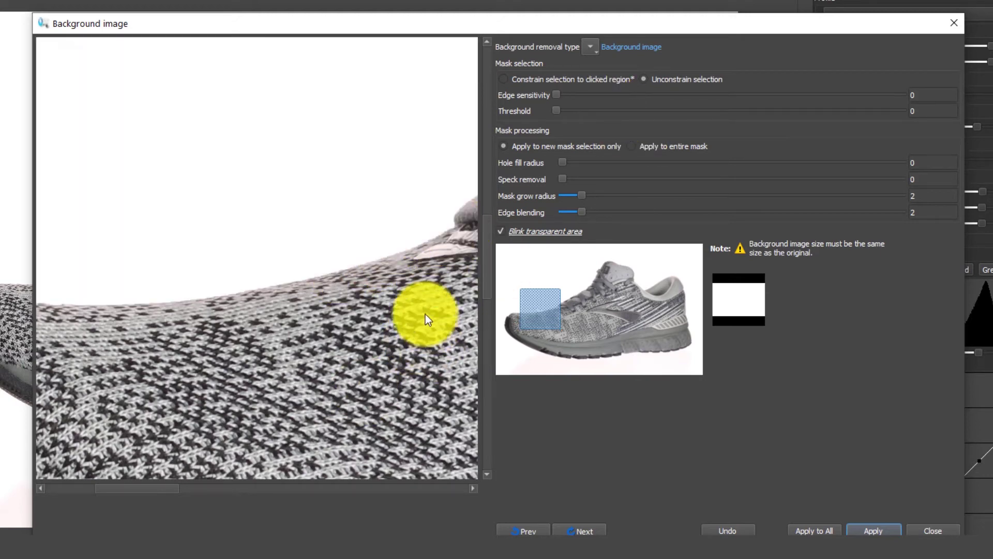
drag(550, 307, 580, 303)
click(543, 80)
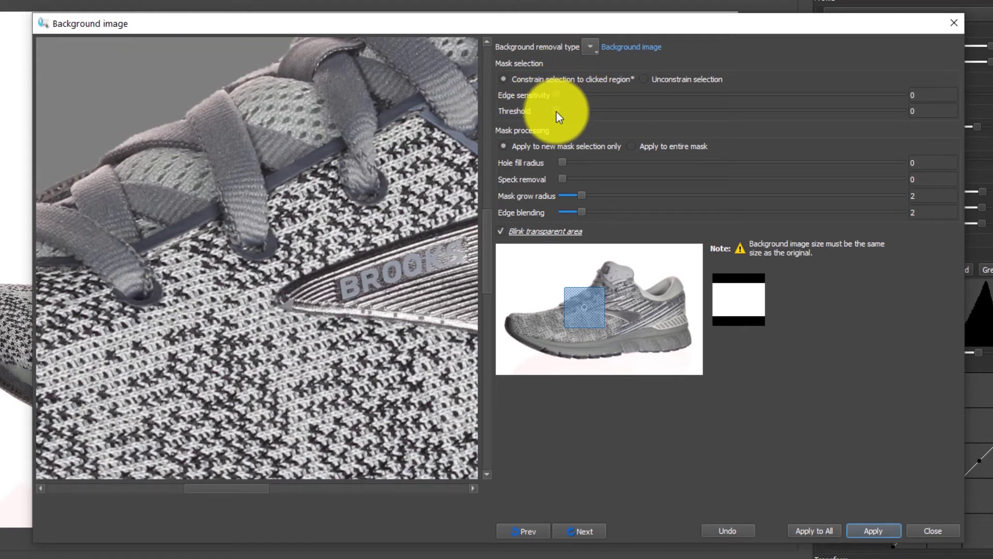
Step: Test removal thresholds from 3 to much higher against the sole edge, settling at 10
drag(555, 112, 584, 111)
drag(573, 299, 540, 372)
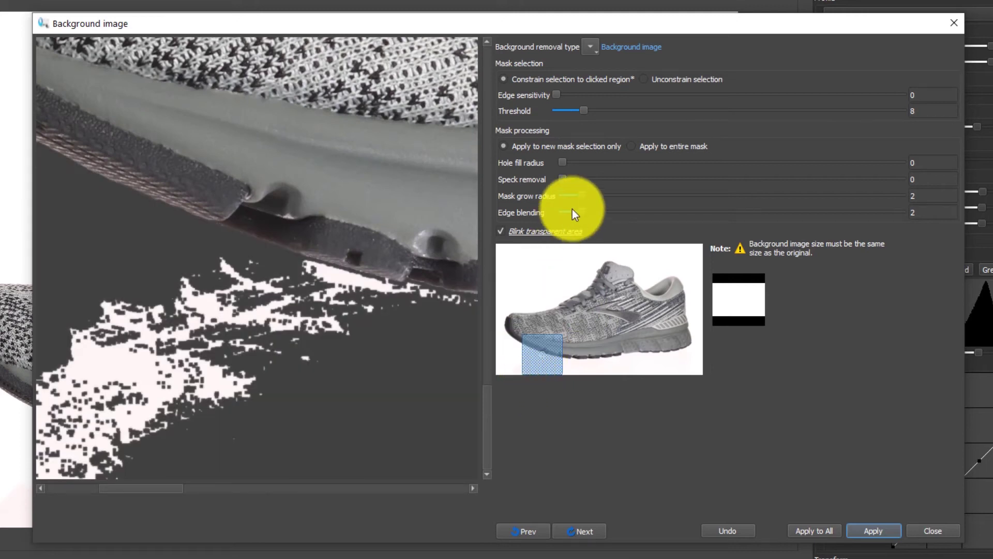
drag(589, 112, 598, 113)
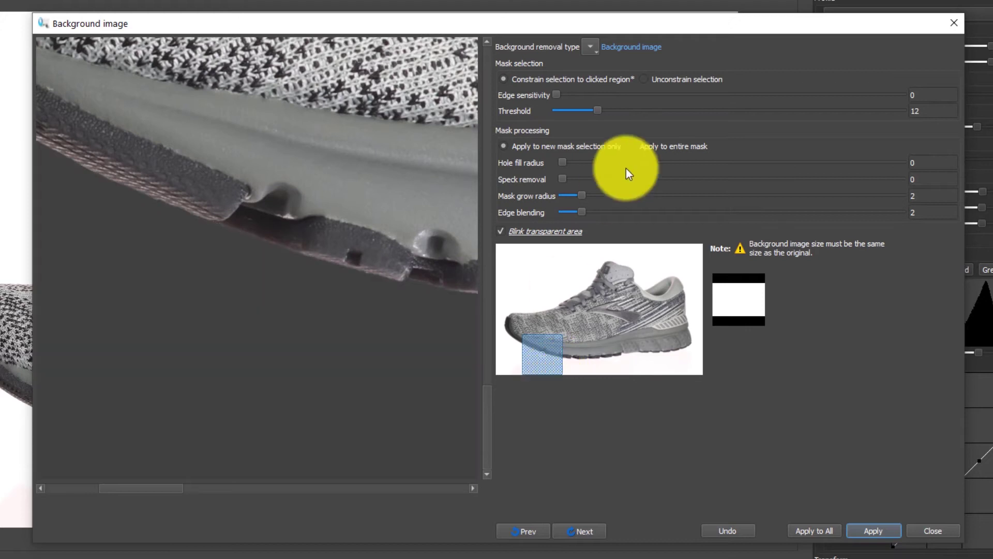
drag(598, 116, 568, 115)
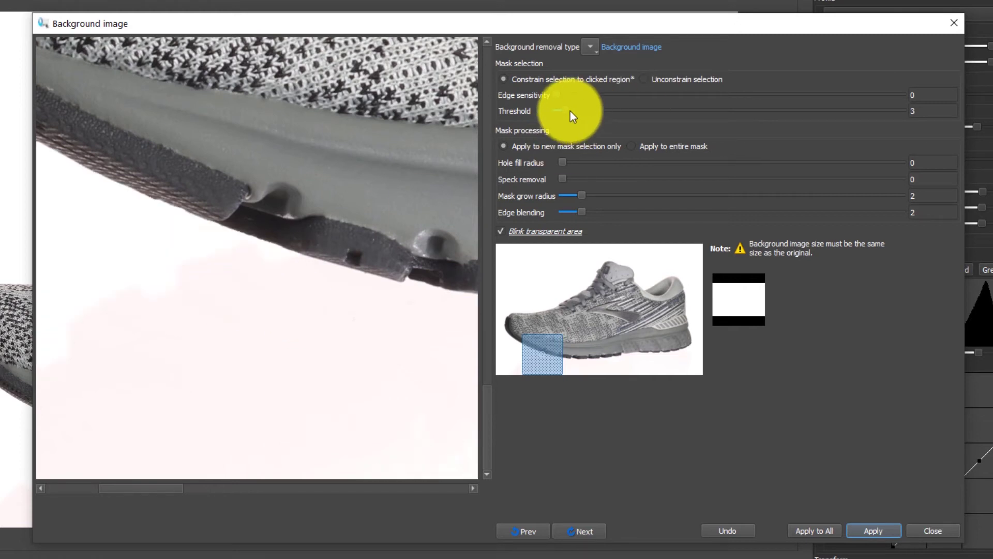
drag(570, 111, 593, 104)
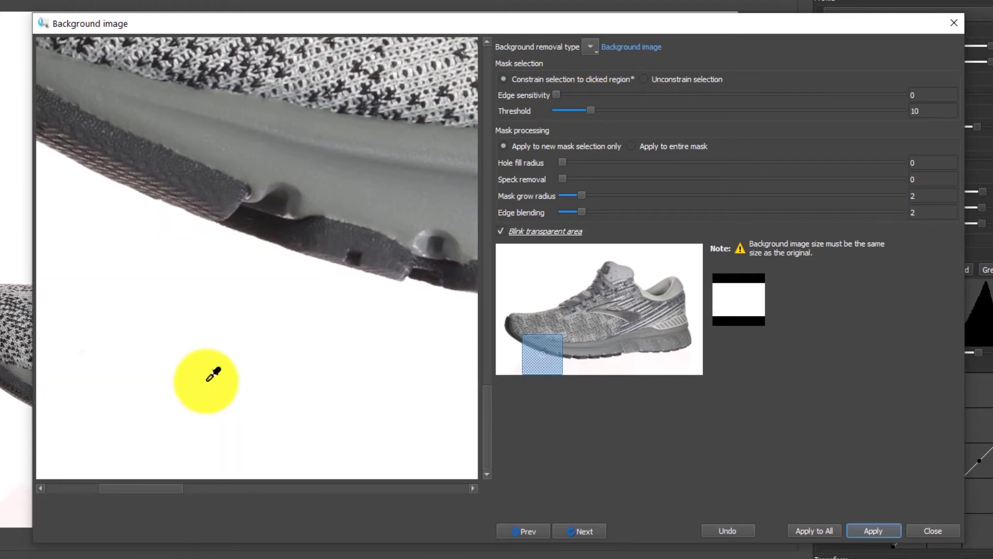
drag(541, 356, 669, 319)
click(582, 354)
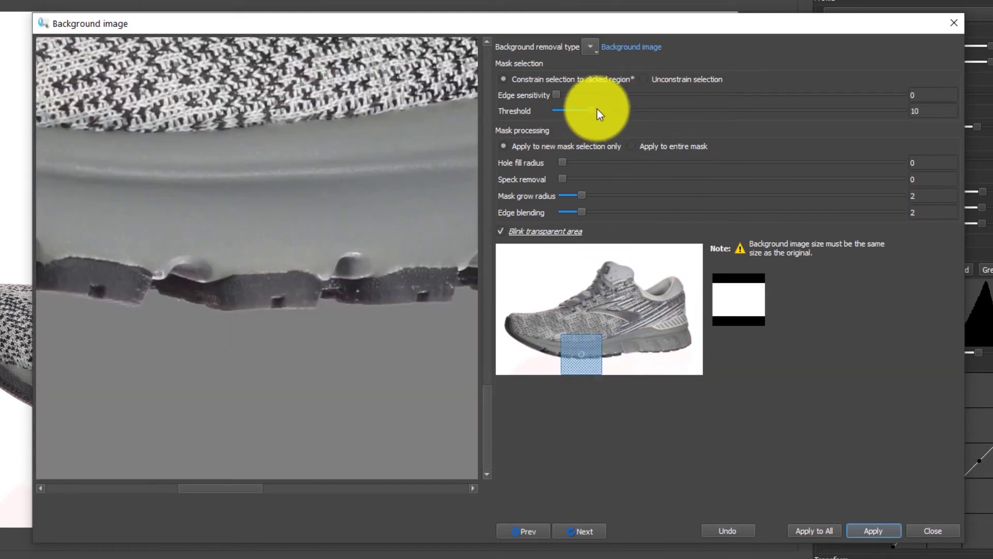
drag(590, 111, 777, 111)
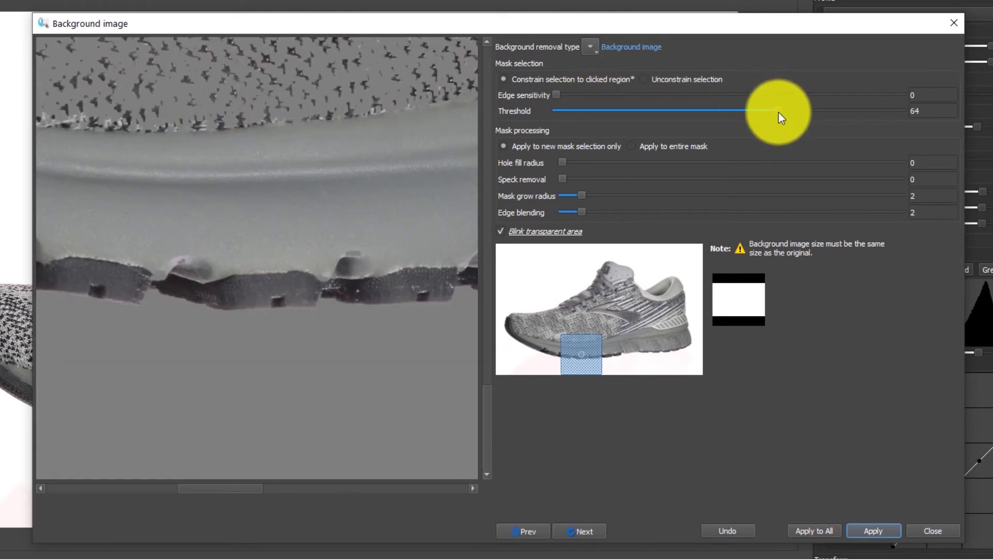
drag(778, 111, 591, 133)
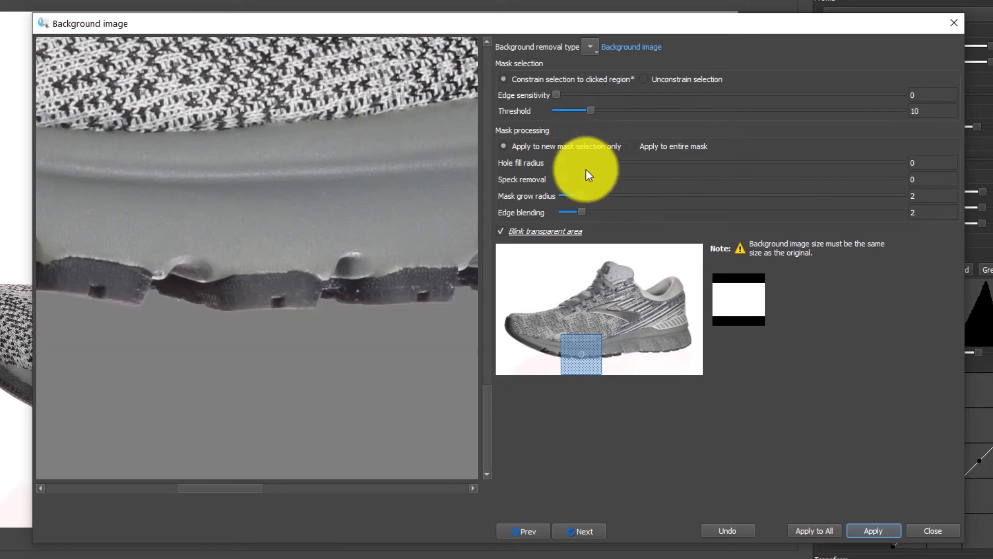
drag(574, 351, 535, 361)
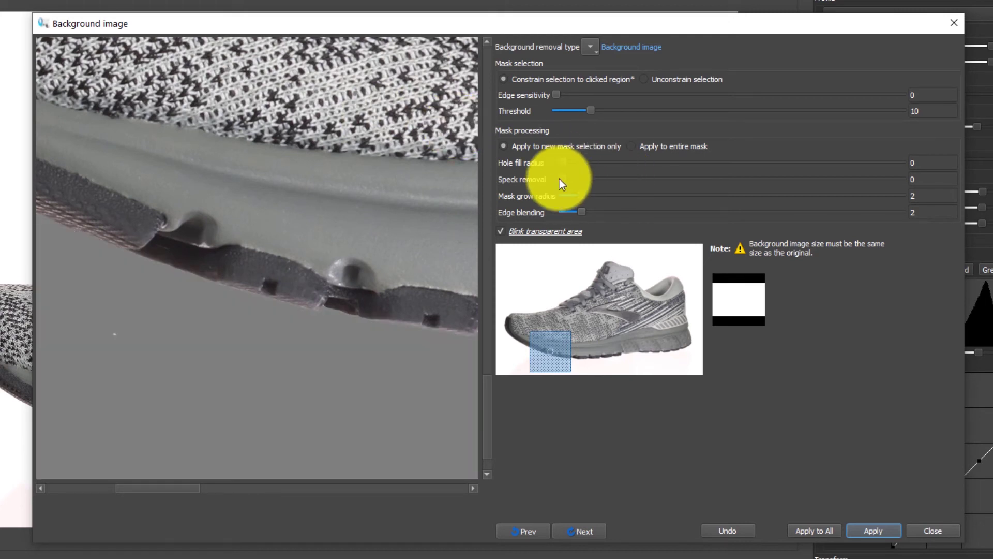
Step: Adjust the mask processing sliders, ending with speck removal 3 and mask grow radius 0
drag(563, 162, 526, 173)
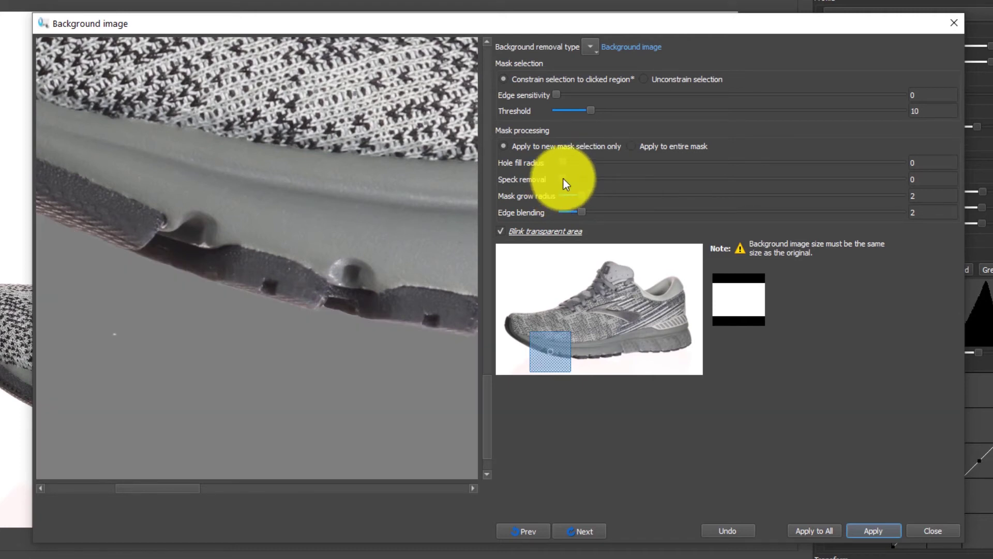
drag(563, 179, 558, 202)
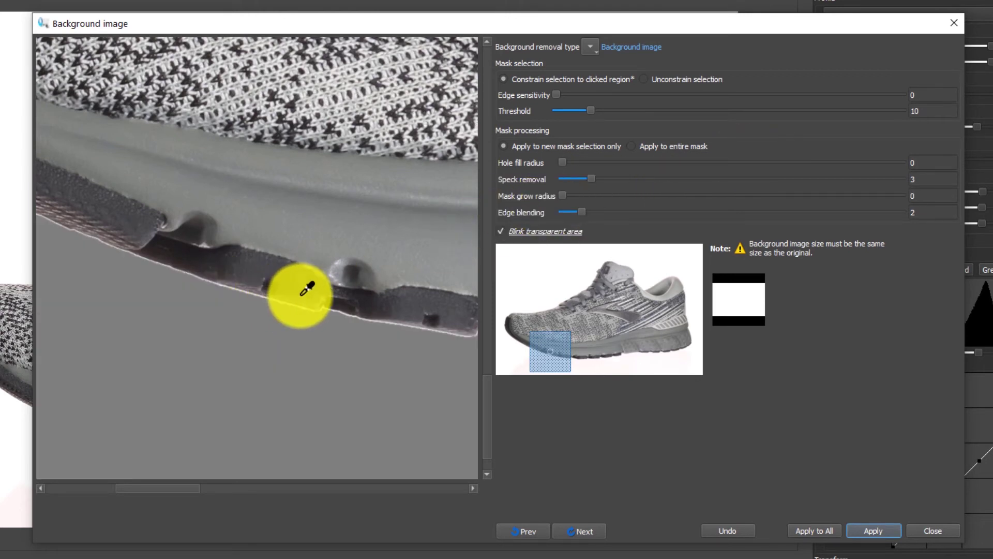
Step: Check the toe cutout while setting mask grow radius and edge blending both to 2
drag(544, 343, 511, 319)
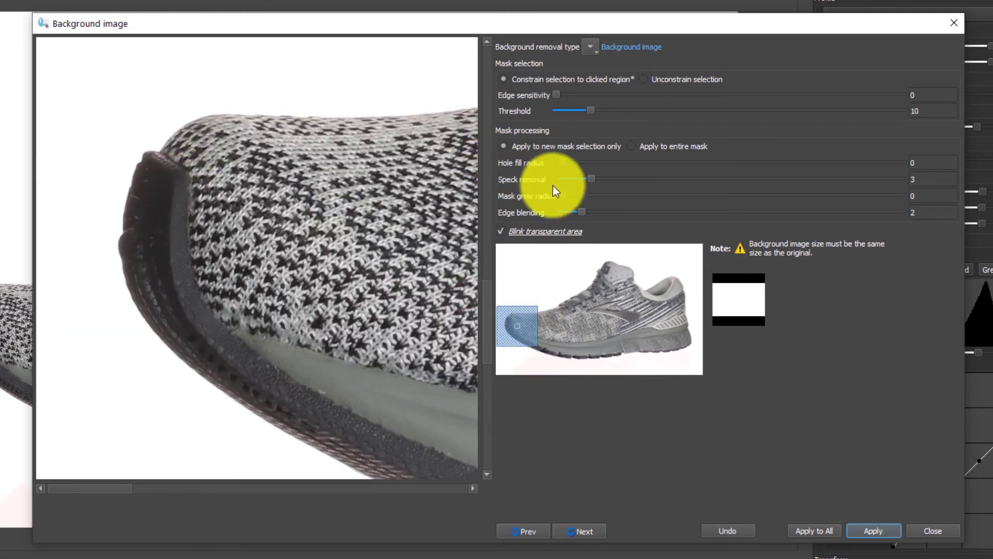
drag(563, 195, 585, 196)
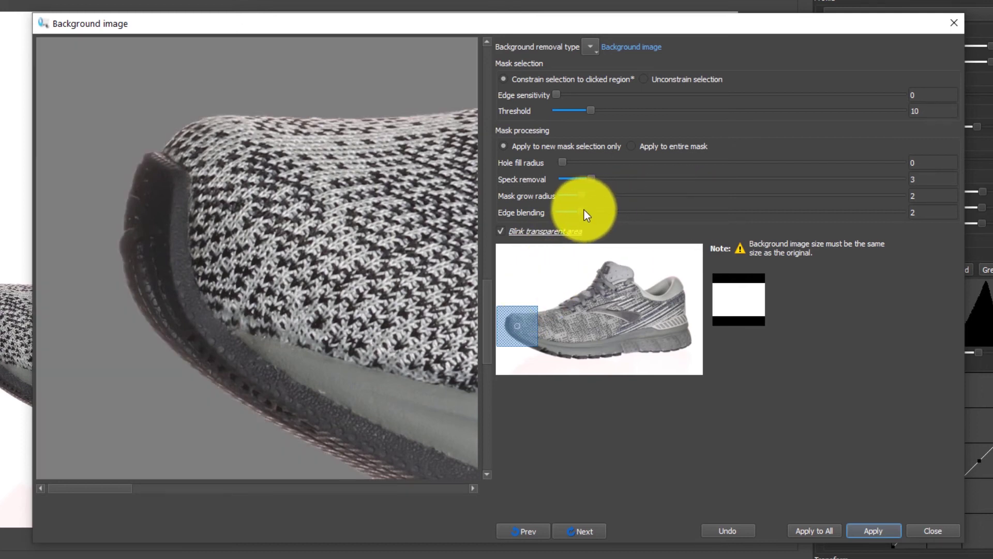
mouse_move(584, 210)
mouse_down()
mouse_move(703, 217)
mouse_move(680, 212)
mouse_move(622, 232)
mouse_move(554, 223)
mouse_move(599, 217)
mouse_move(582, 218)
mouse_up()
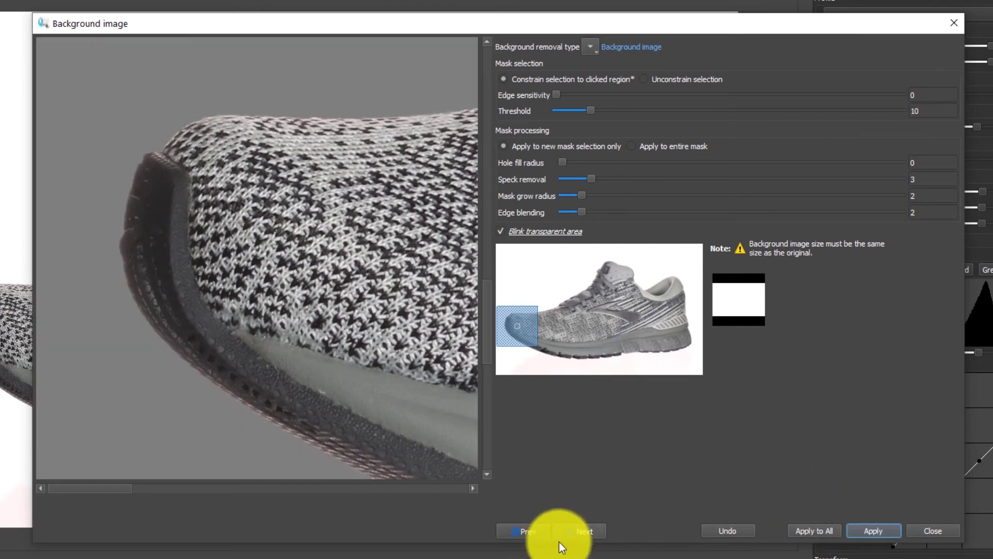
Step: On the sole capture, raise the threshold to 15 while checking its edge, then load the side view
drag(539, 348, 556, 348)
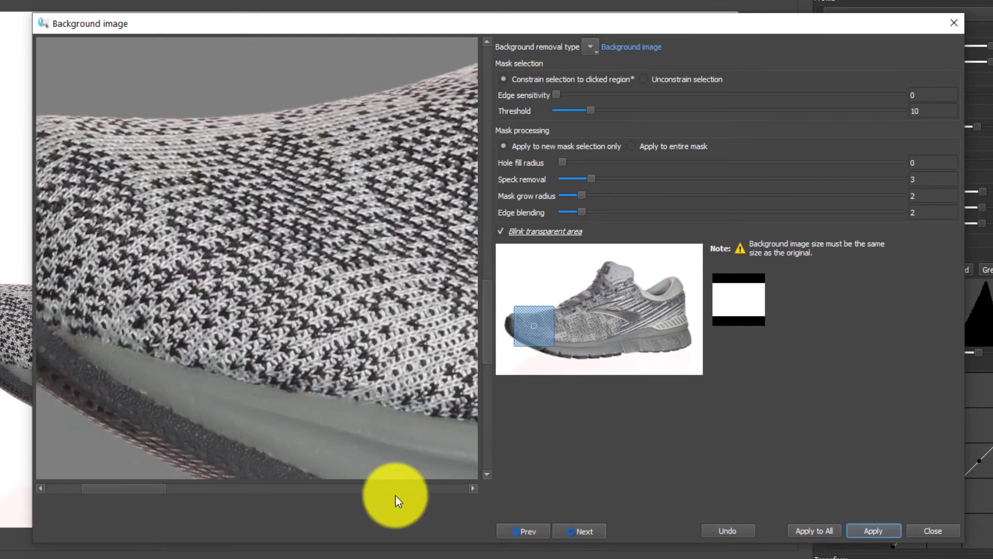
click(573, 532)
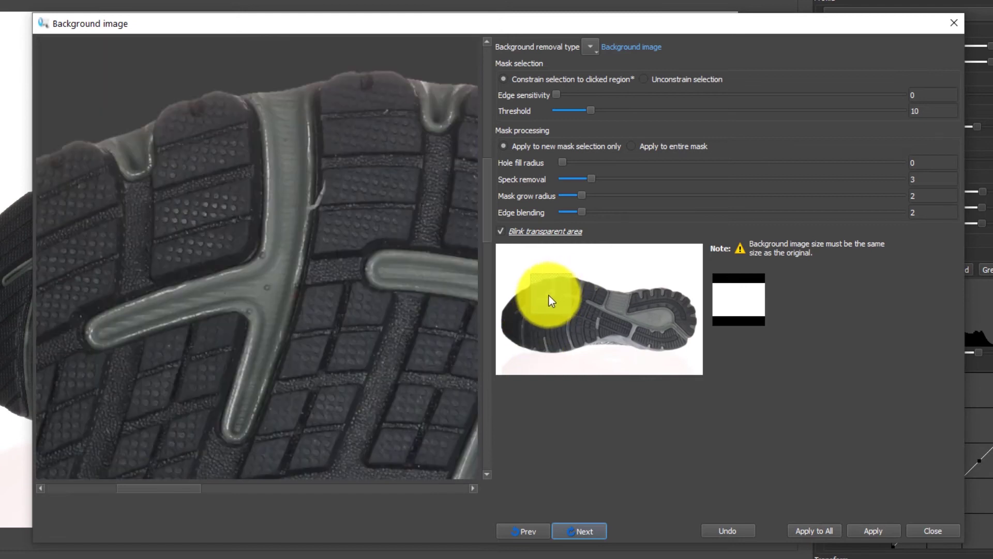
drag(554, 284, 515, 350)
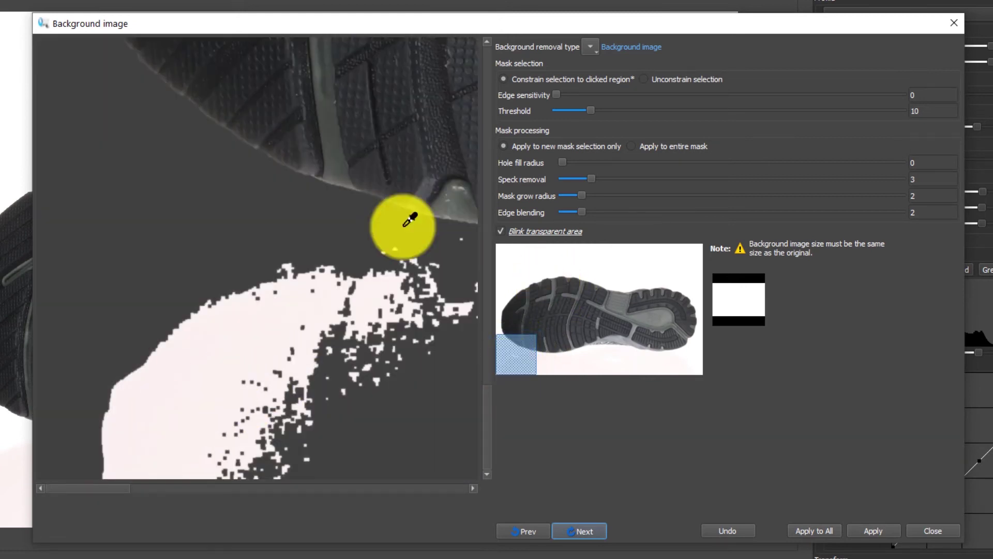
drag(592, 111, 609, 109)
drag(515, 359, 694, 369)
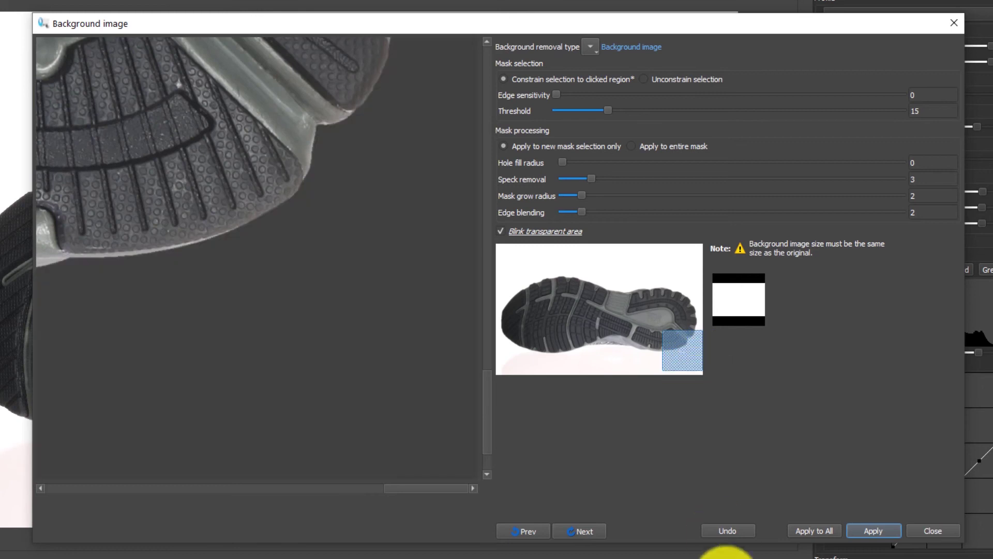
click(582, 531)
drag(692, 331, 508, 289)
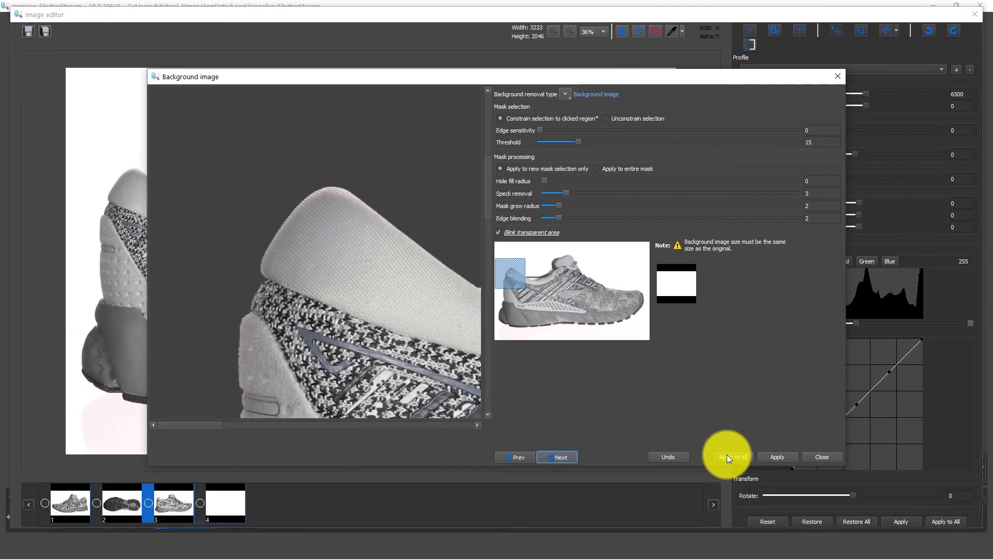
Step: Apply background removal to all the shoe photos and close the background removal window
click(727, 457)
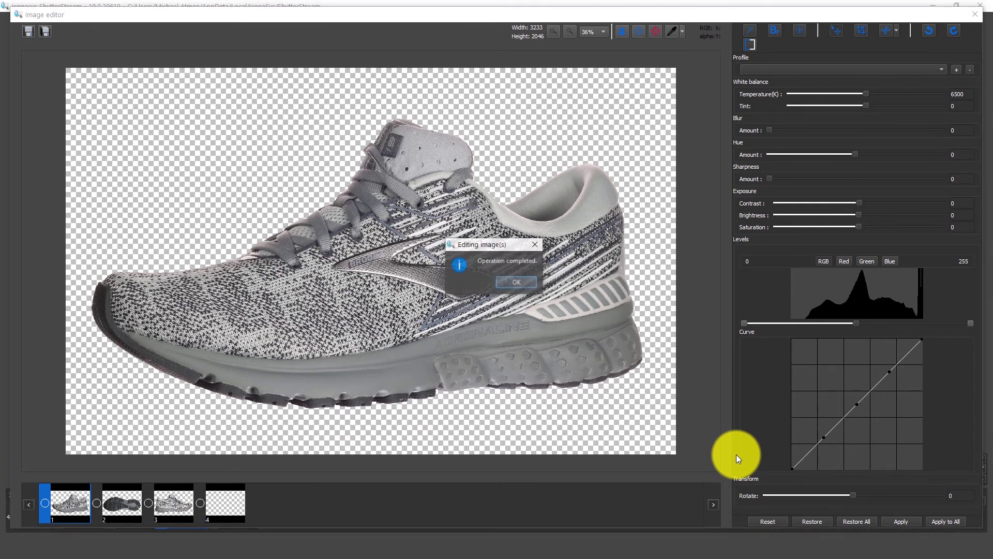
key(Return)
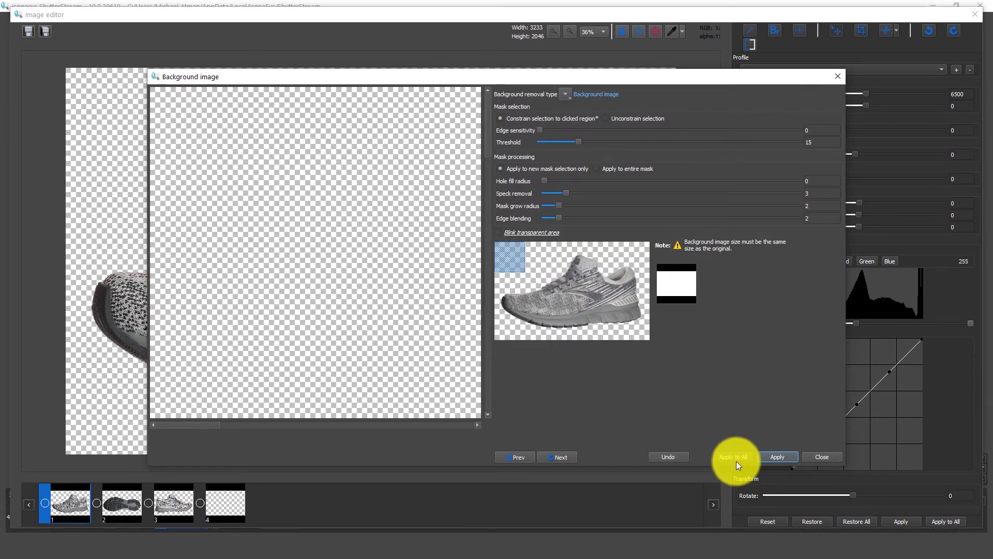
click(836, 458)
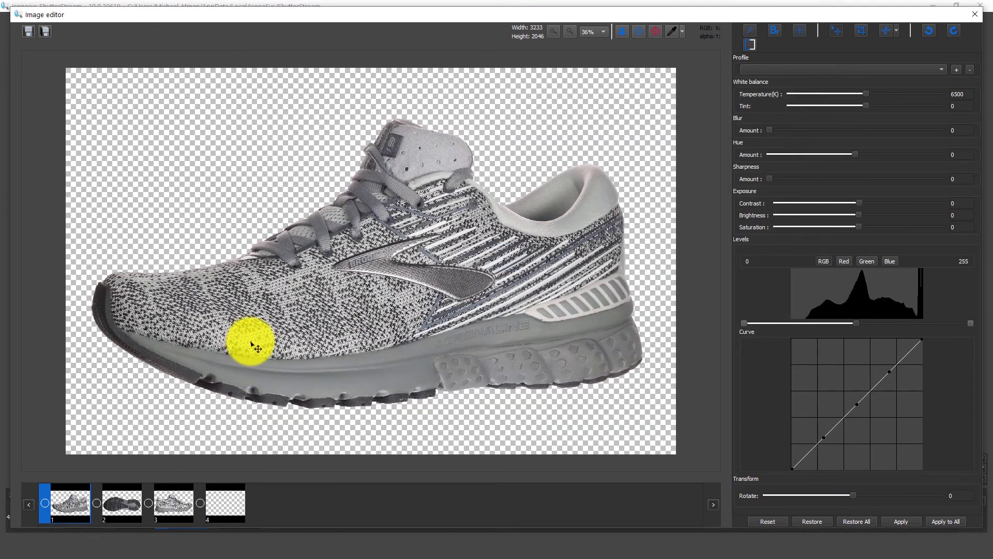
Step: Zoom in to check the cut-out laces and heel collar, then review photos 3, 2 and 3
scroll(250, 342, up, 3)
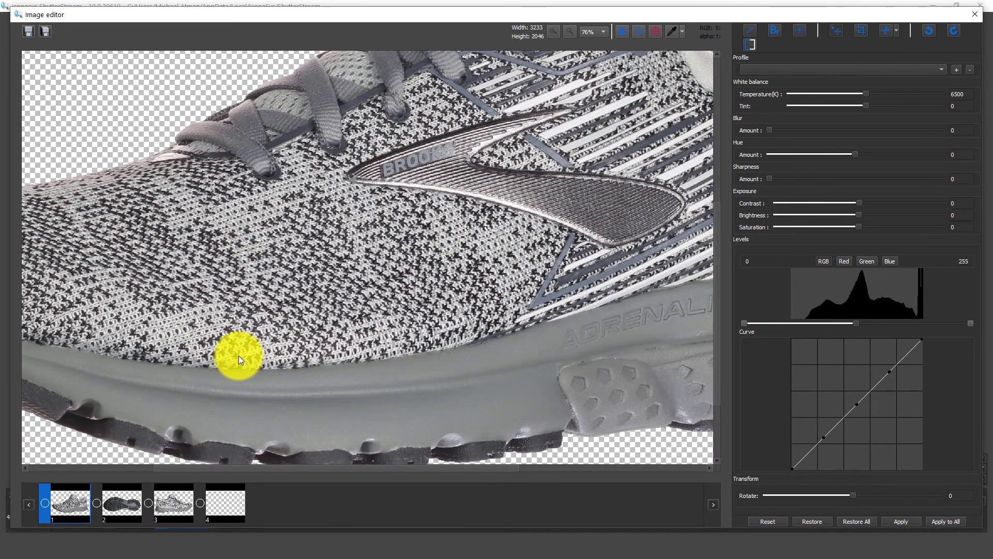
scroll(238, 355, up, 1)
drag(262, 273, 217, 393)
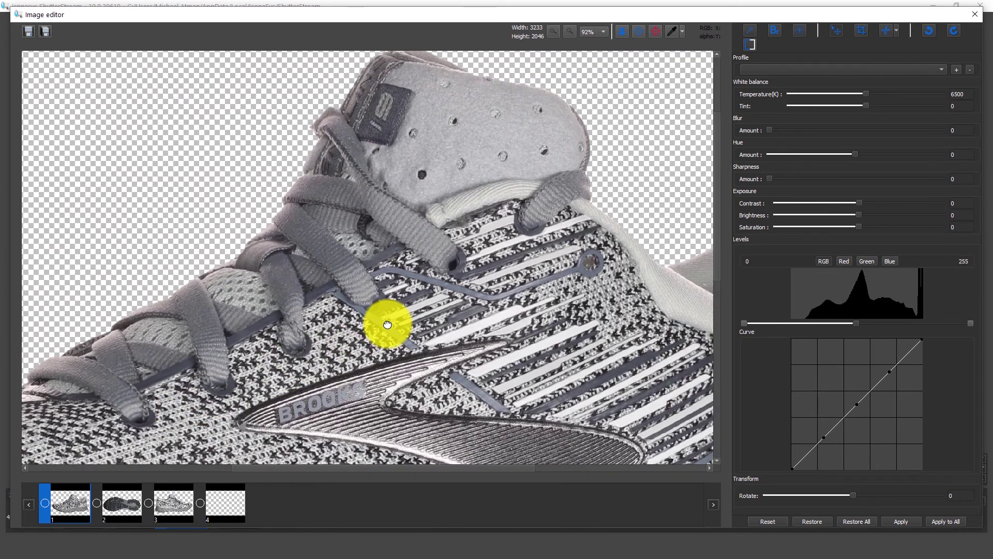
drag(388, 322, 367, 363)
click(181, 504)
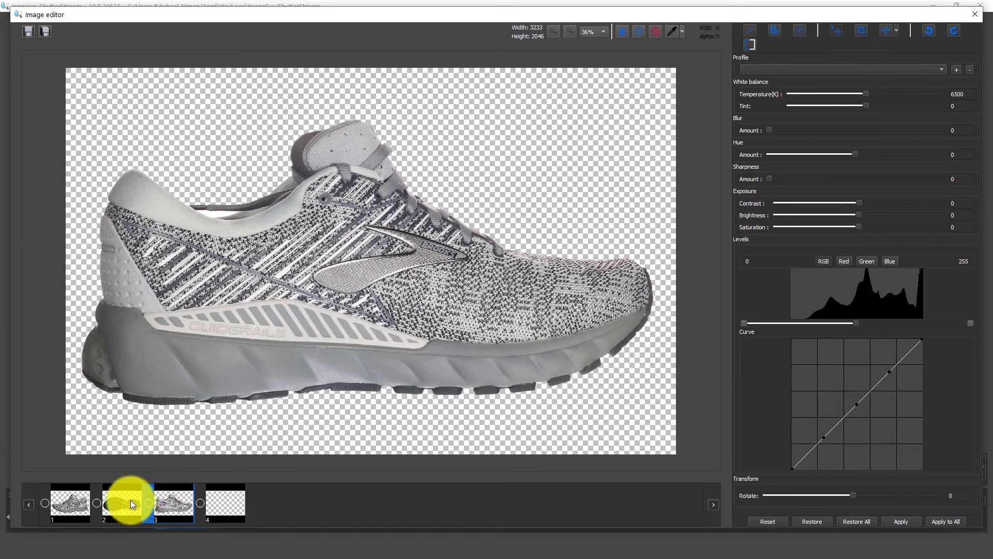
click(130, 500)
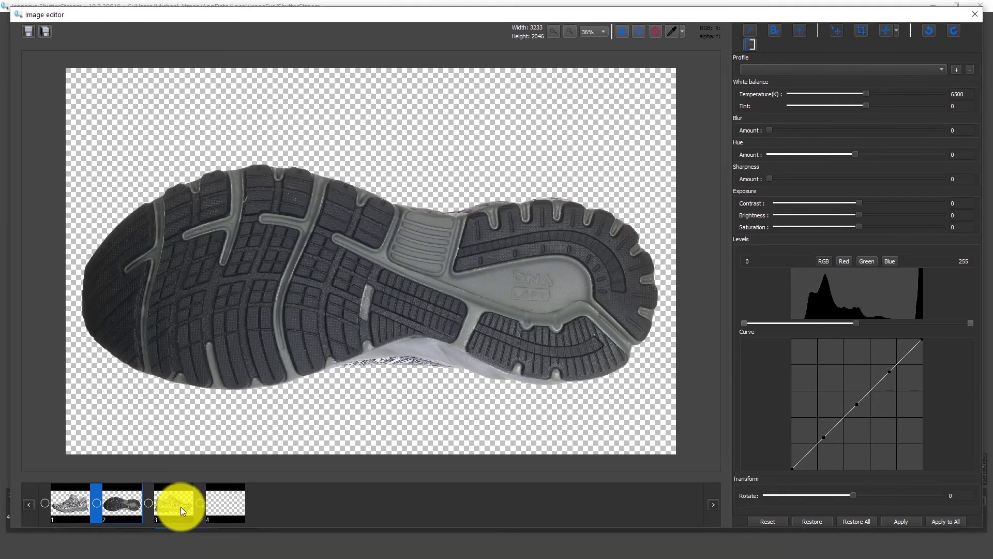
click(170, 503)
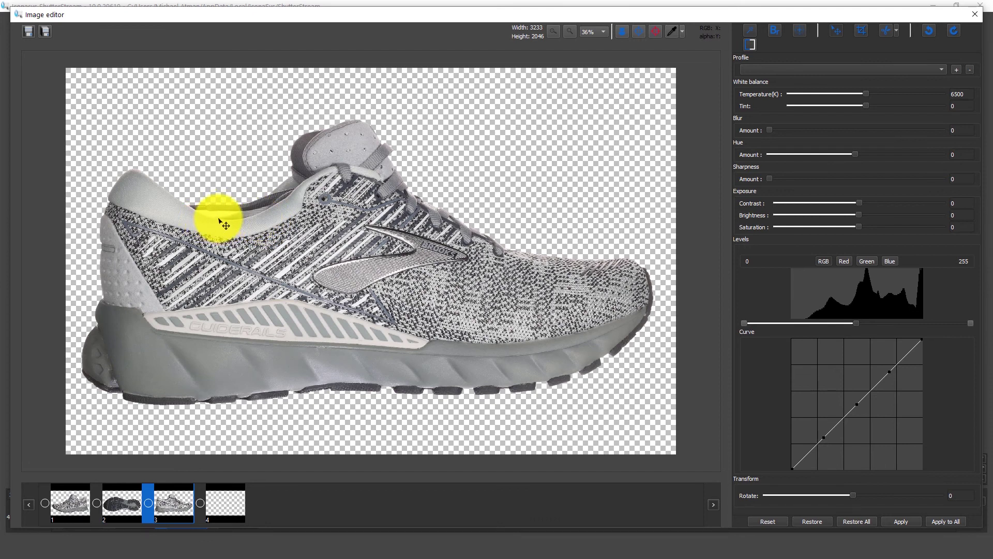
Step: Redo background removal on the side-view shoe by sampling above the heel collar, then open Dynamic Save
click(774, 33)
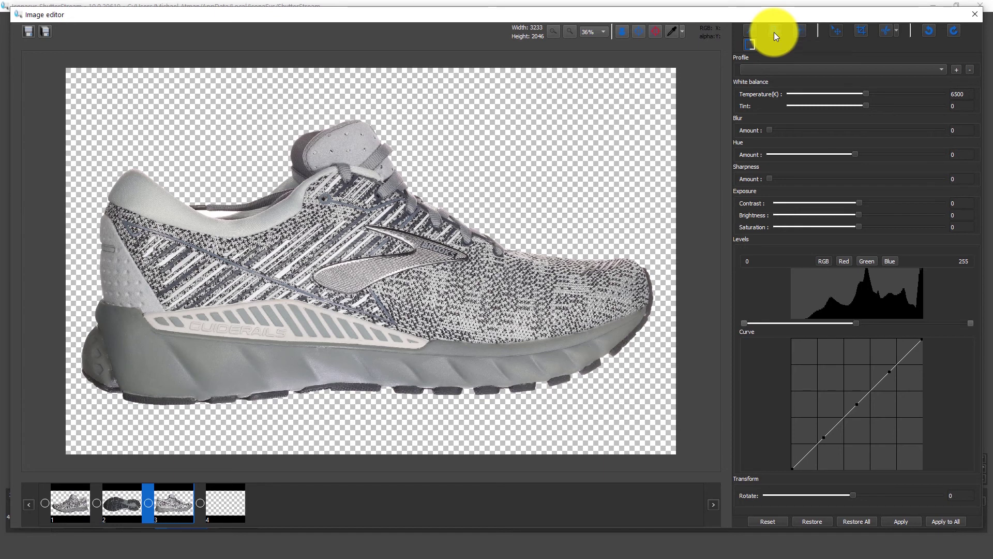
click(512, 265)
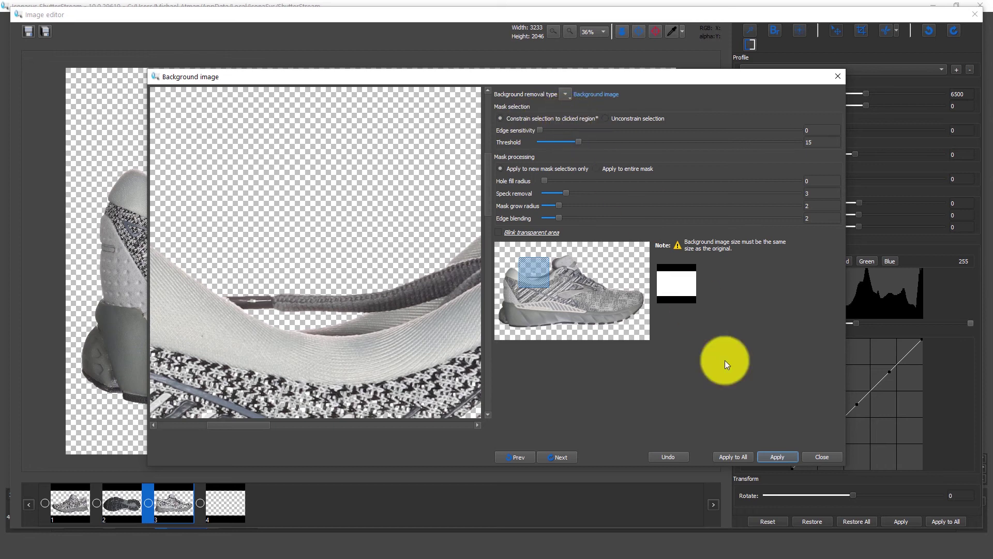
click(783, 458)
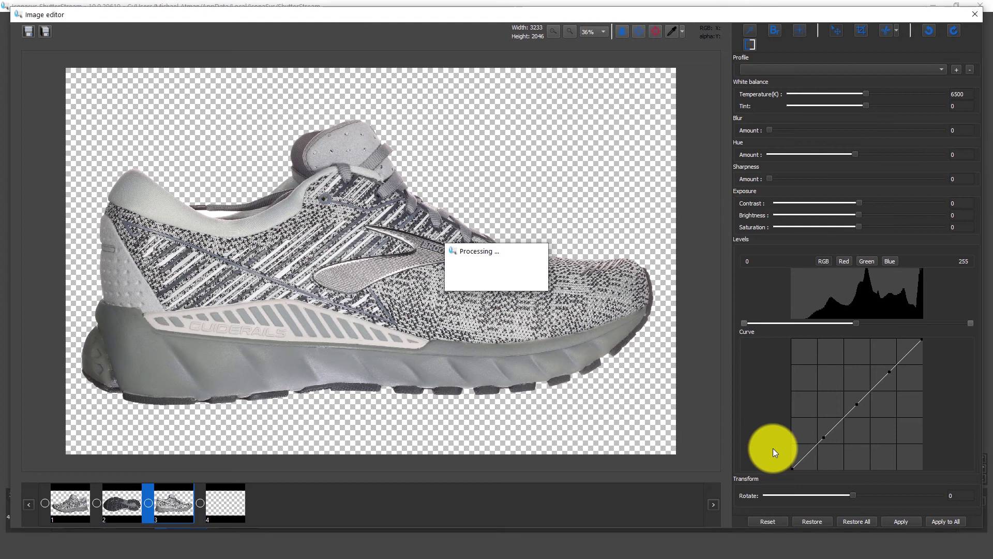
click(514, 284)
click(820, 457)
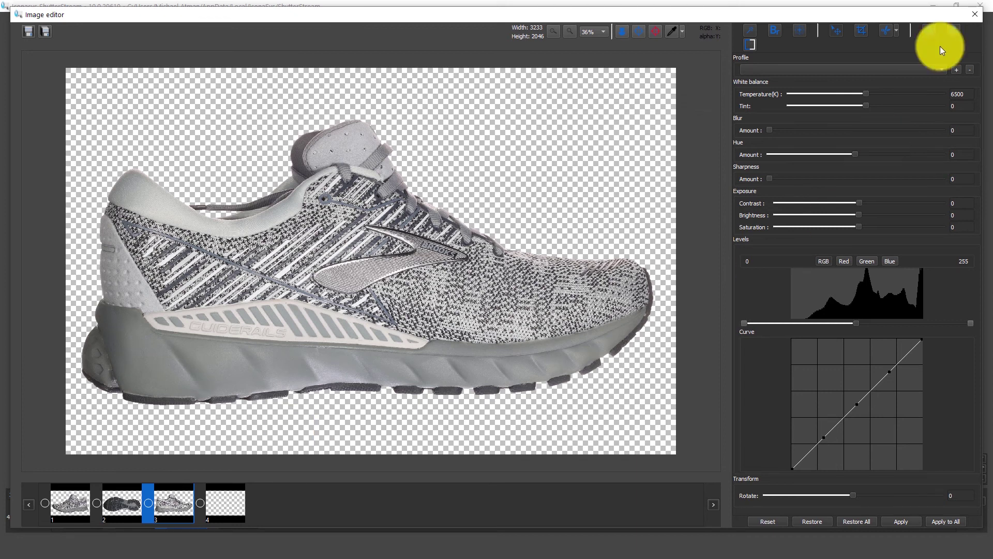
click(28, 34)
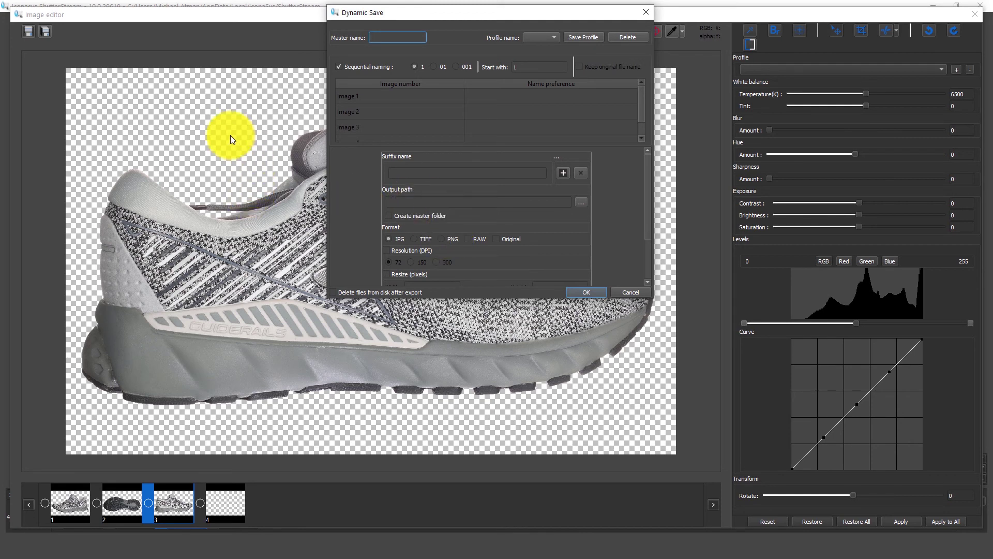
Step: Cancel Dynamic Save and reopen the shoe photo in the image editor
click(621, 288)
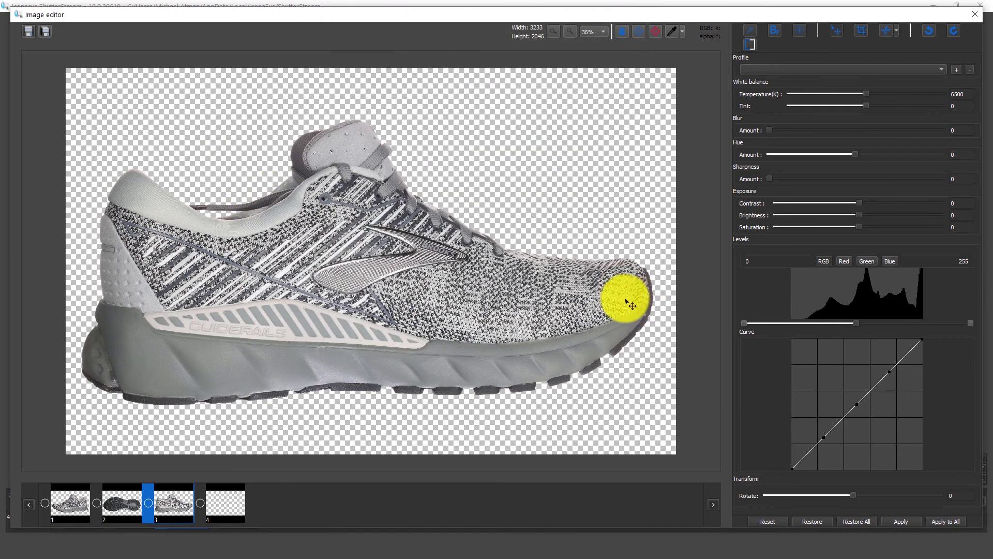
click(978, 16)
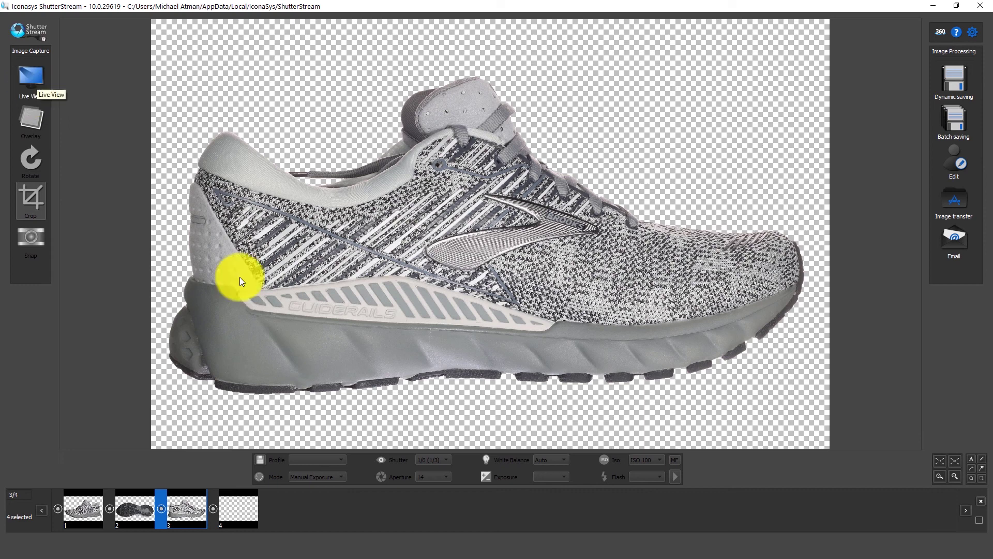
click(957, 159)
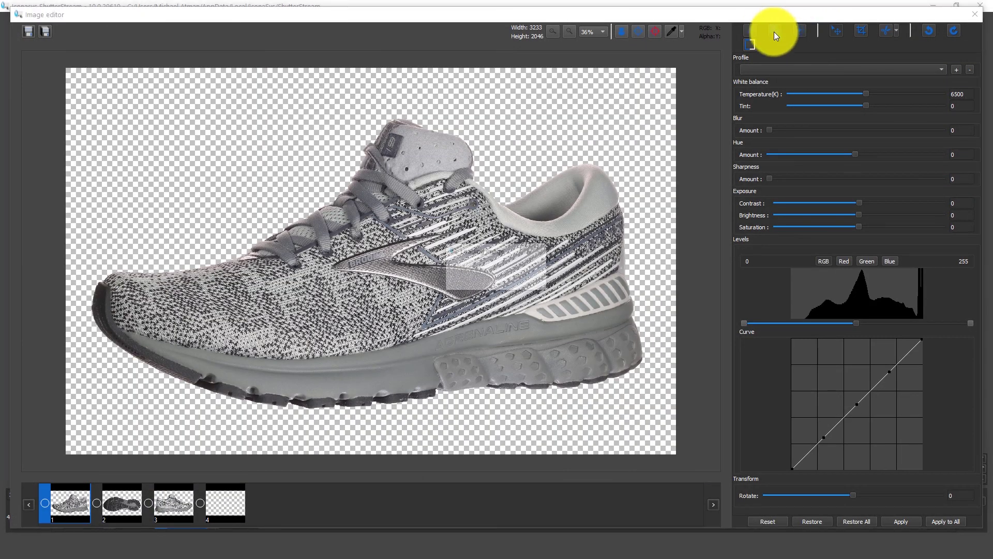
Step: Remove the first photo's backdrop by sampling its top-left area, then close the image editor
click(774, 32)
click(510, 256)
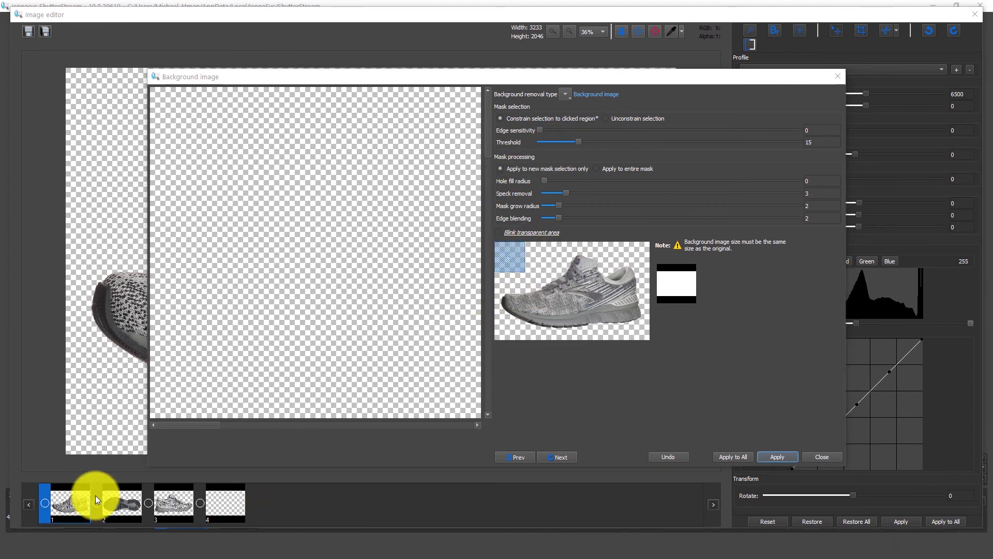
click(779, 456)
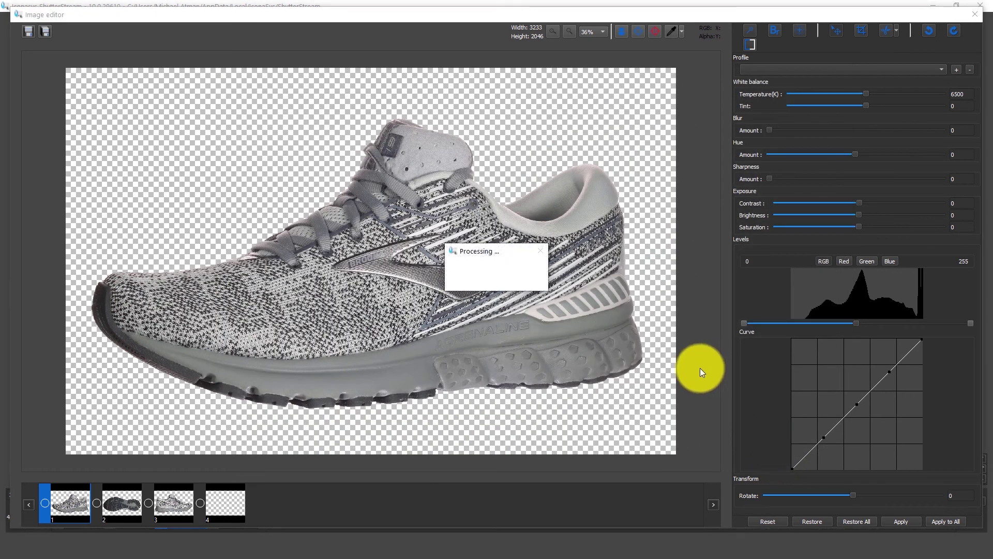
click(975, 16)
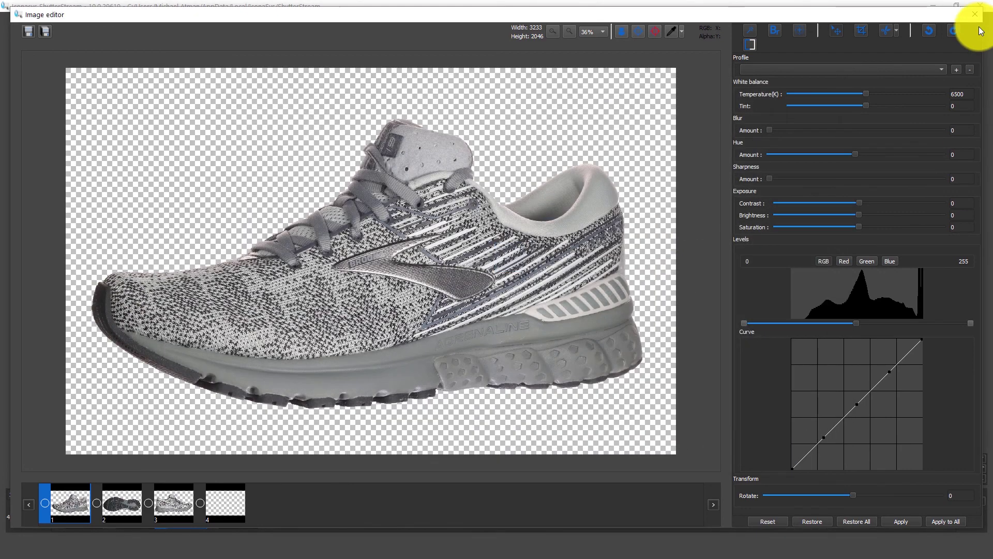
click(975, 15)
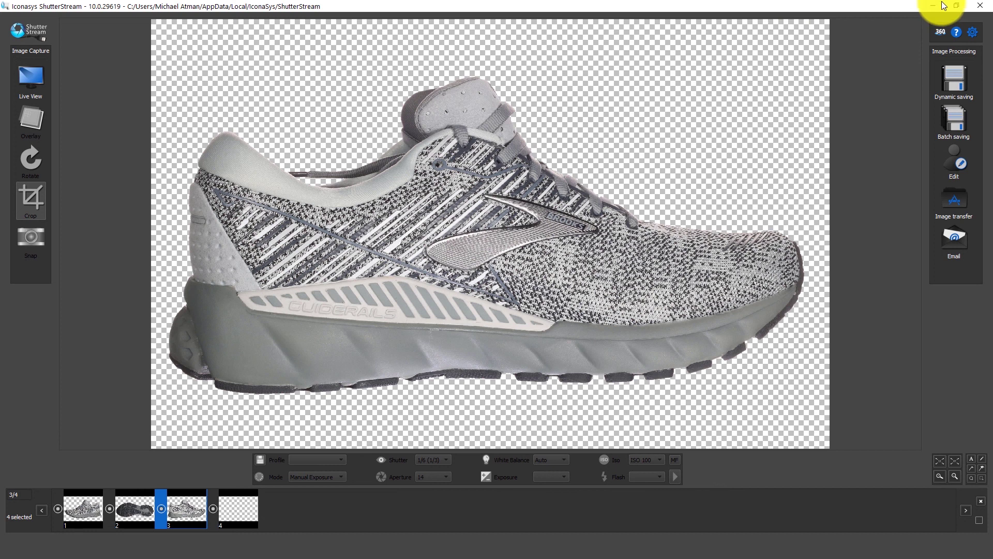
Step: Enable 'Apply BR after capture' in the BR options and confirm
click(973, 33)
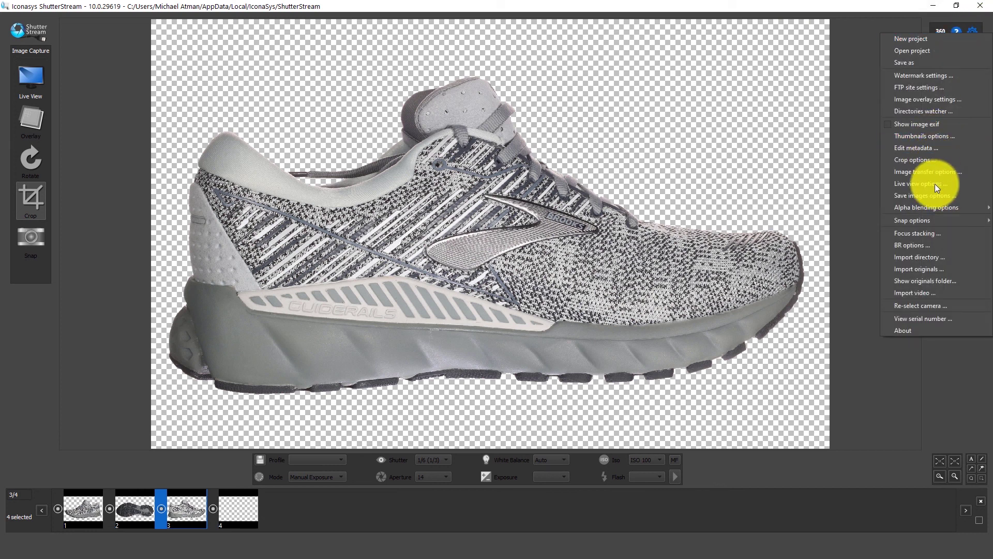
click(925, 245)
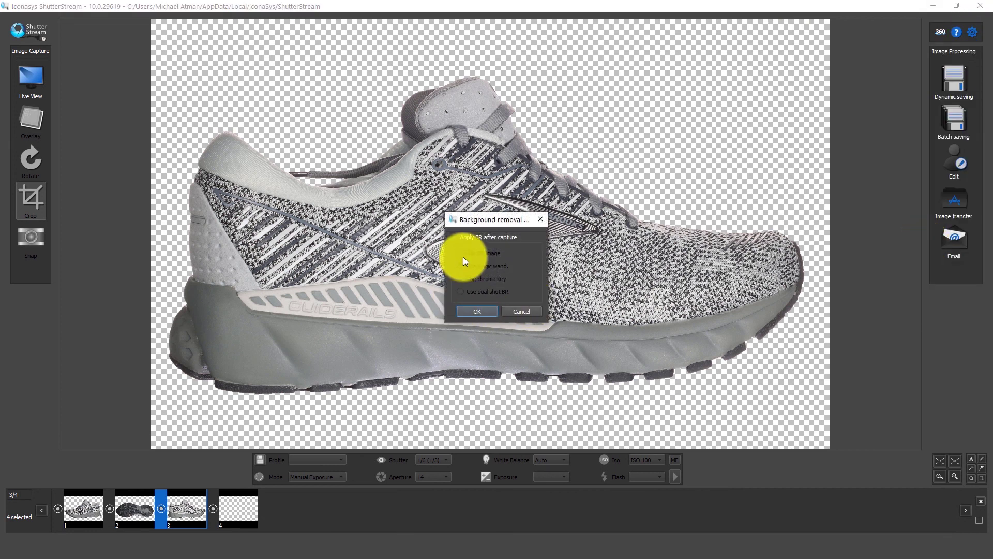
click(472, 239)
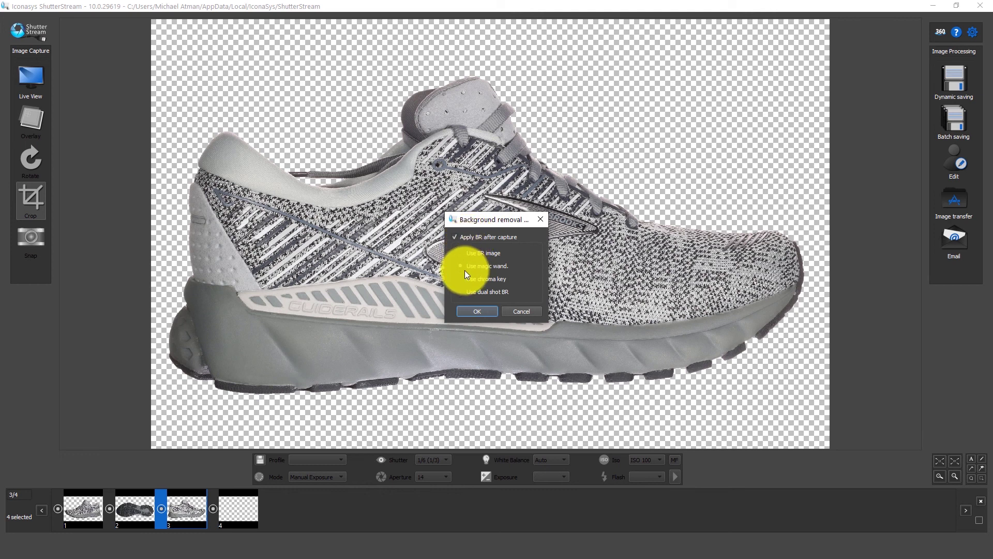
click(478, 311)
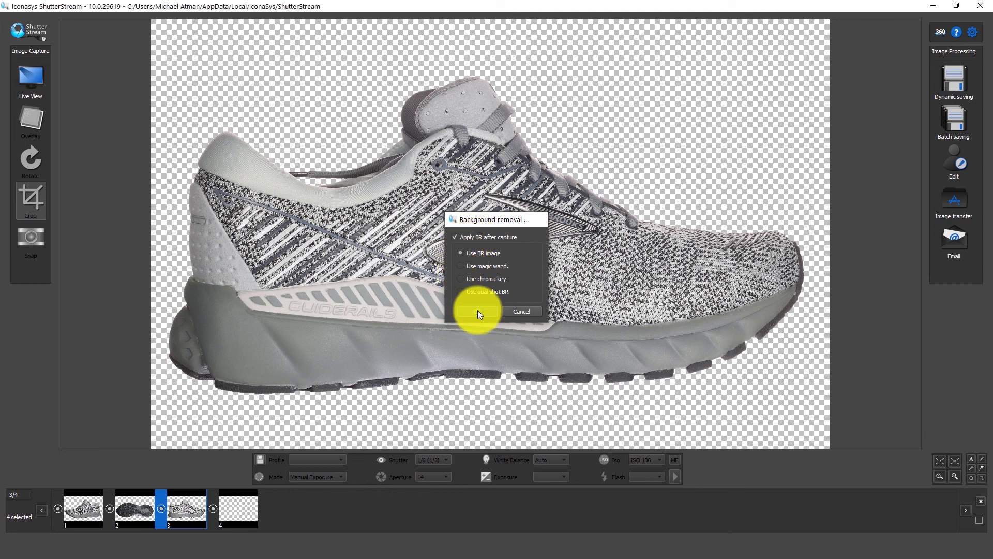
Step: Capture a side-view shot and then a front-view shot of the shoe from live view
click(33, 88)
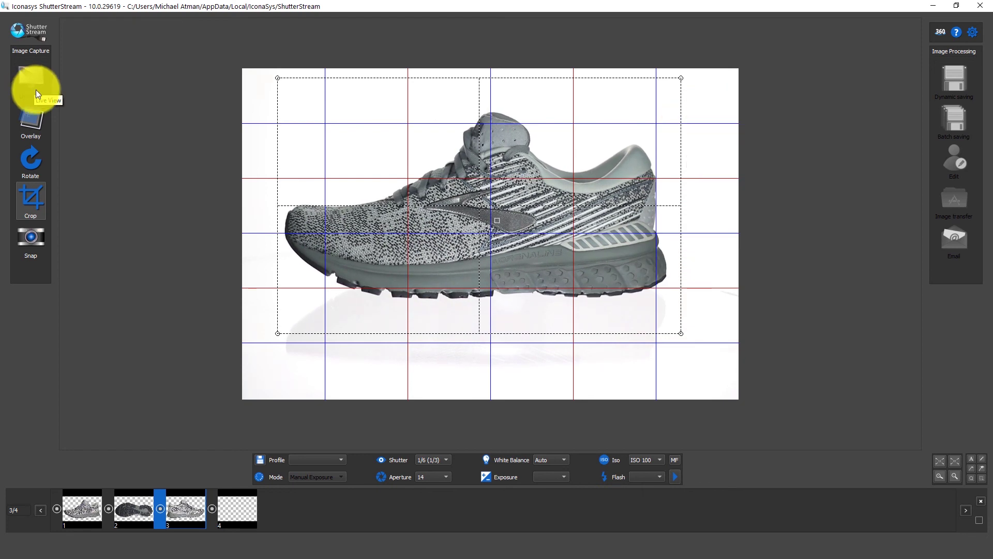
click(32, 240)
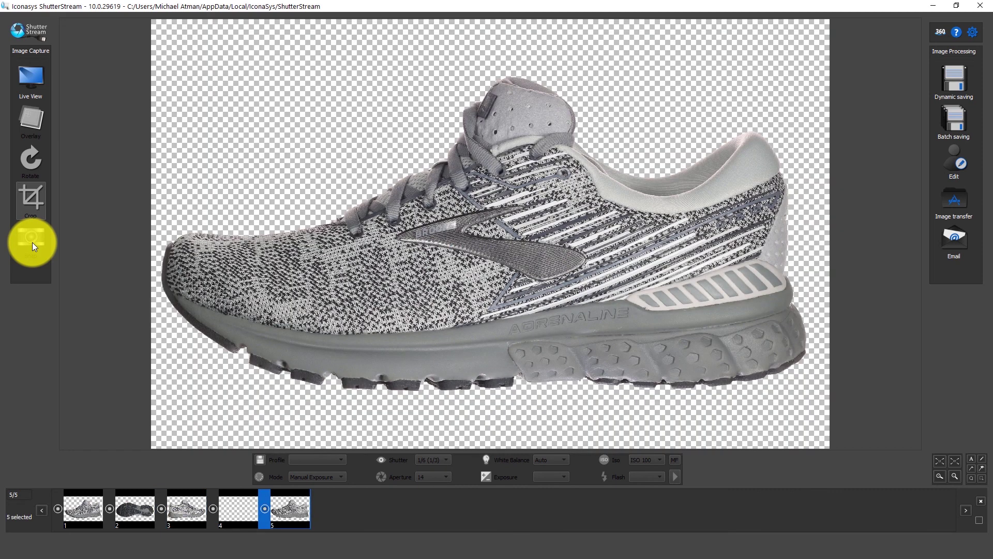
click(27, 75)
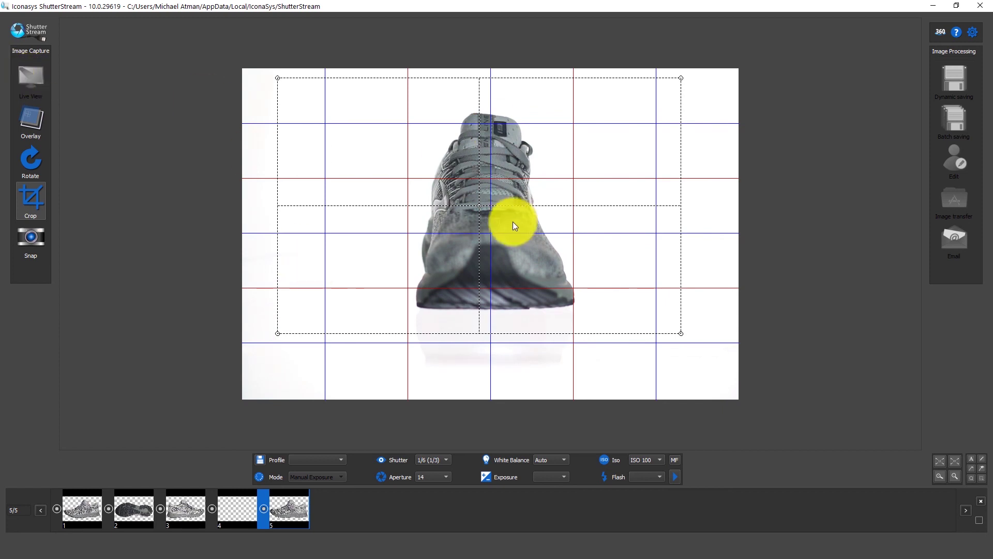
click(38, 247)
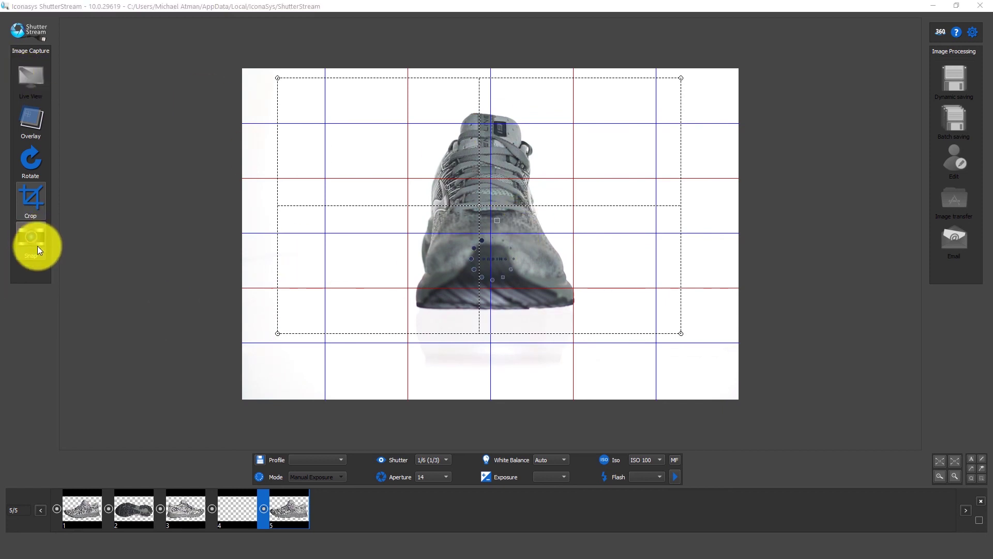